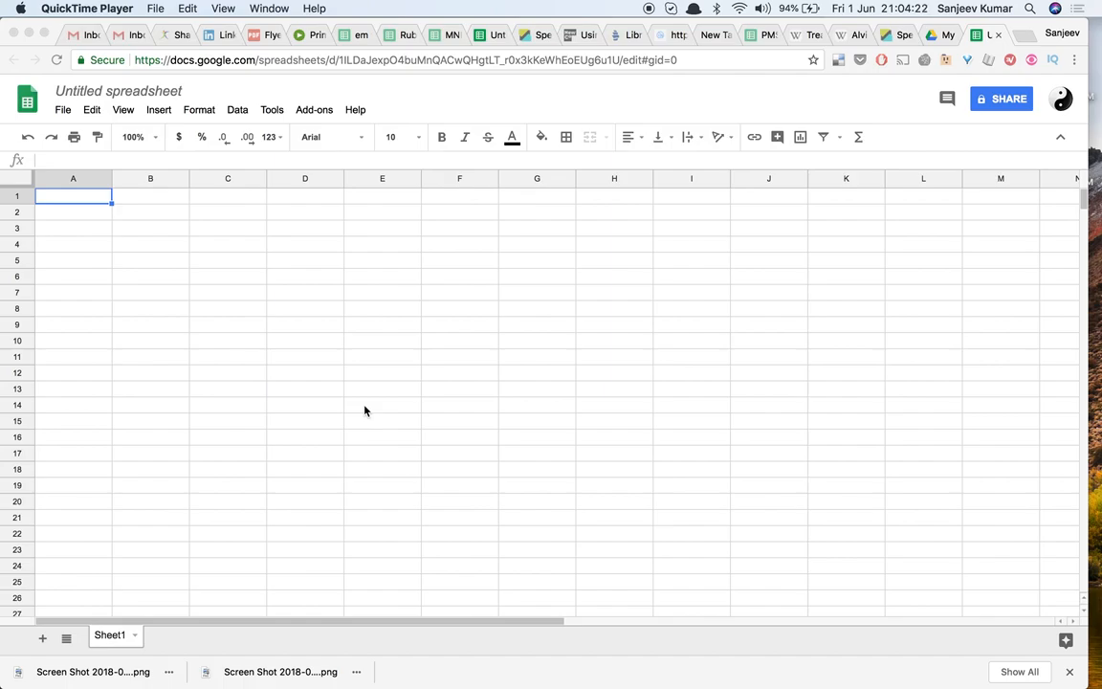
Enter "yes" in cell B1 of the blank sheet.
{"action": "left_click", "coordinate": [212, 326]}
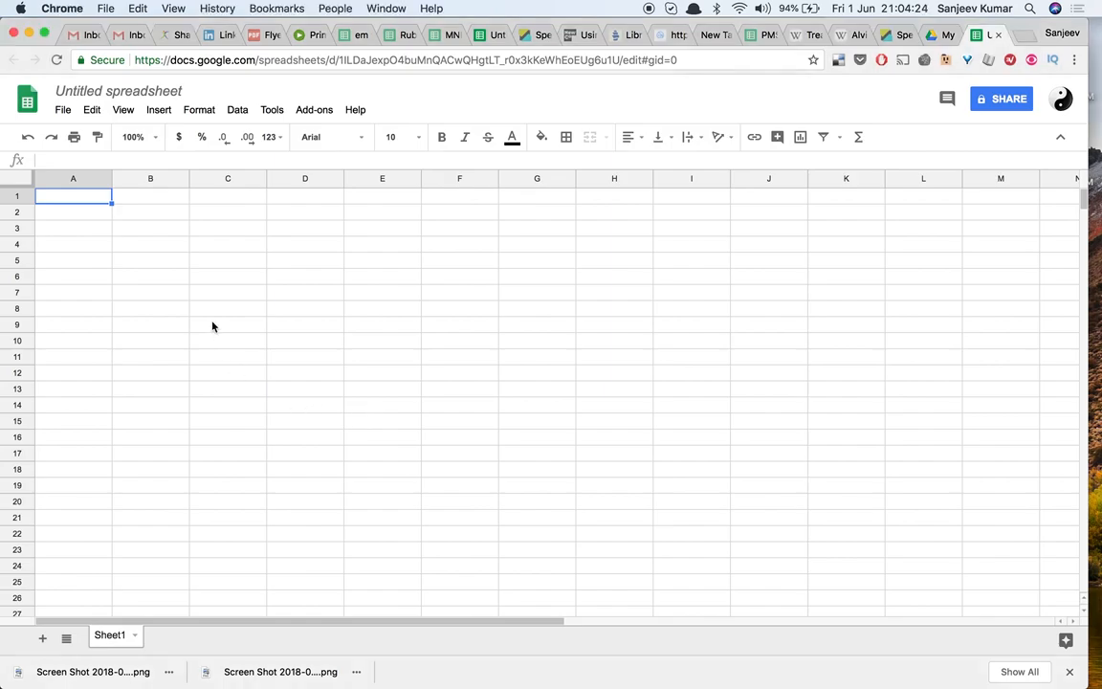
{"action": "left_click", "coordinate": [162, 203]}
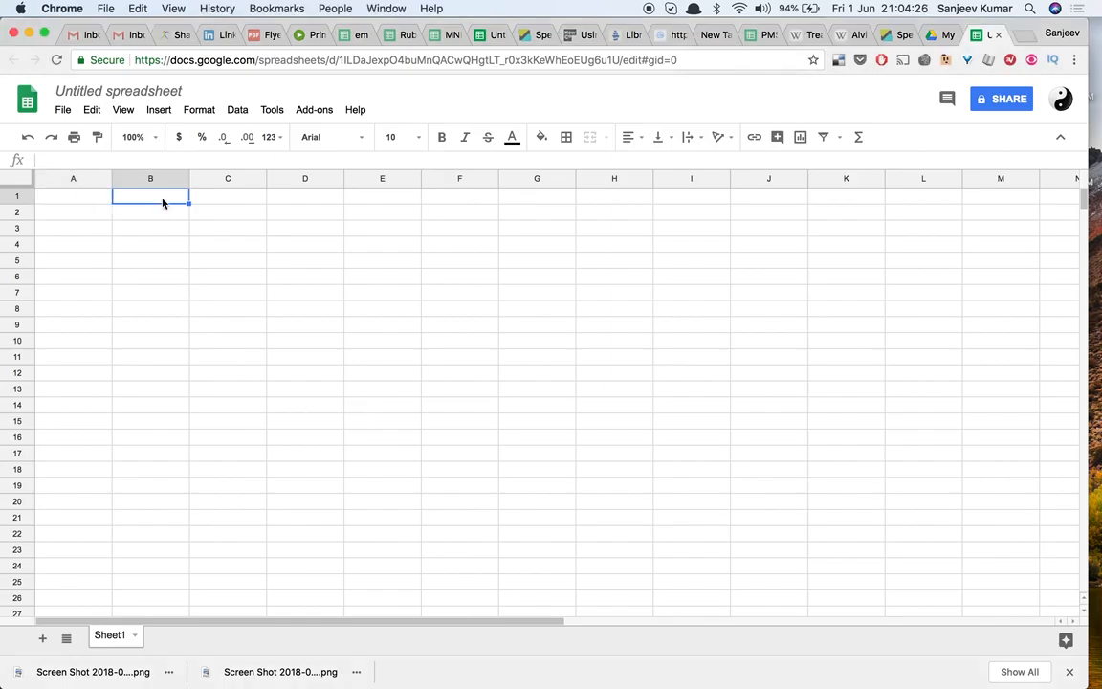
{"action": "type", "text": "yes"}
{"action": "key", "text": "Return"}
{"action": "left_click", "coordinate": [150, 196]}
Start an IF formula in cell A1 whose condition tests whether B1 equals "yes".
{"action": "left_click", "coordinate": [73, 196]}
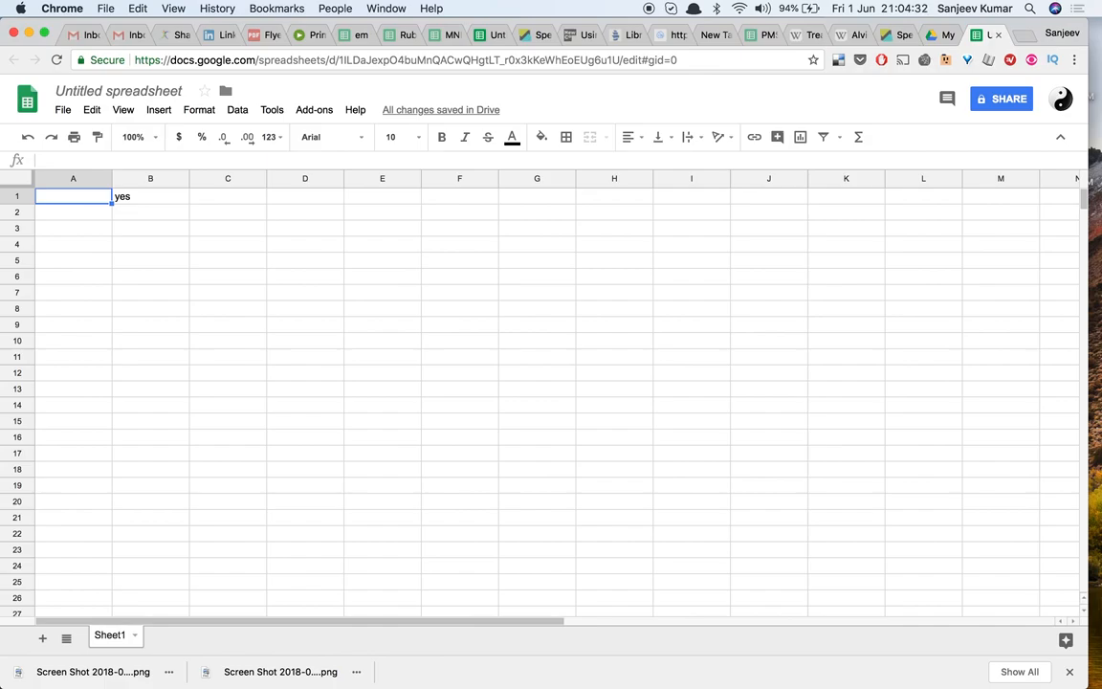
{"action": "type", "text": "="}
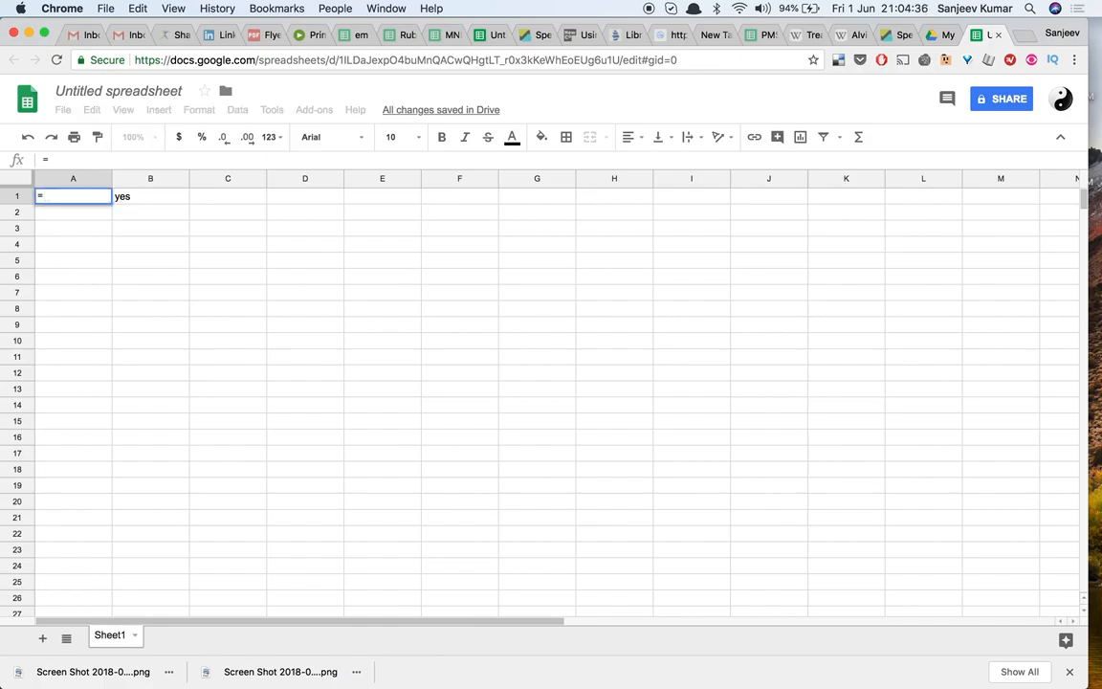
{"action": "type", "text": "if ("}
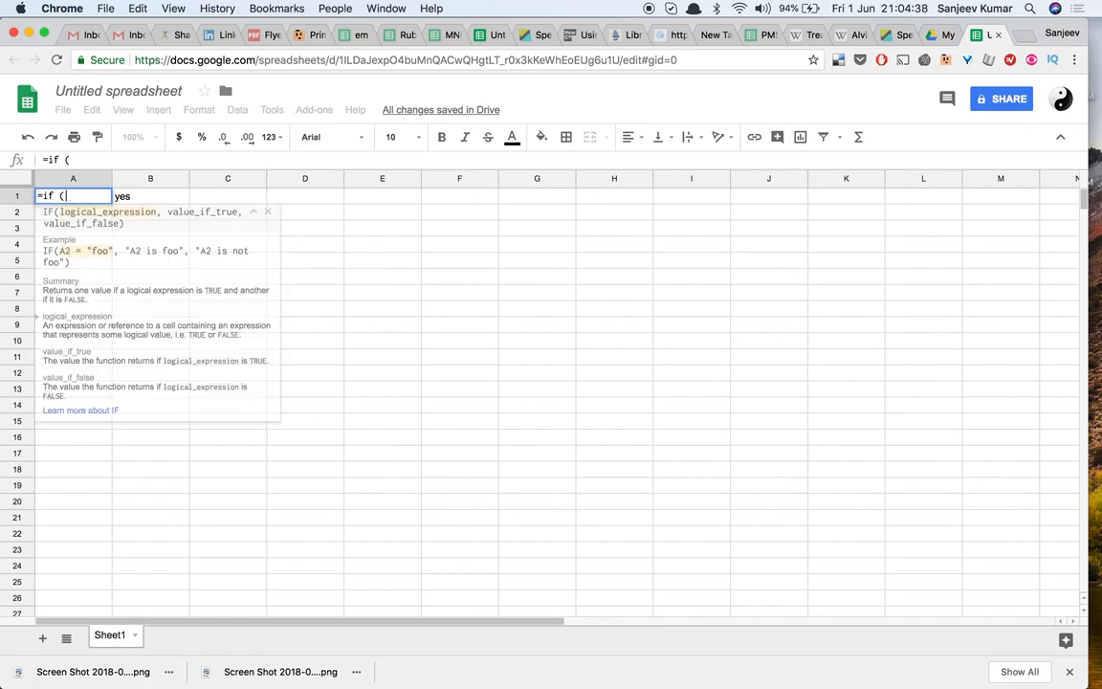
{"action": "key", "text": "BackSpace"}
{"action": "type", "text": "("}
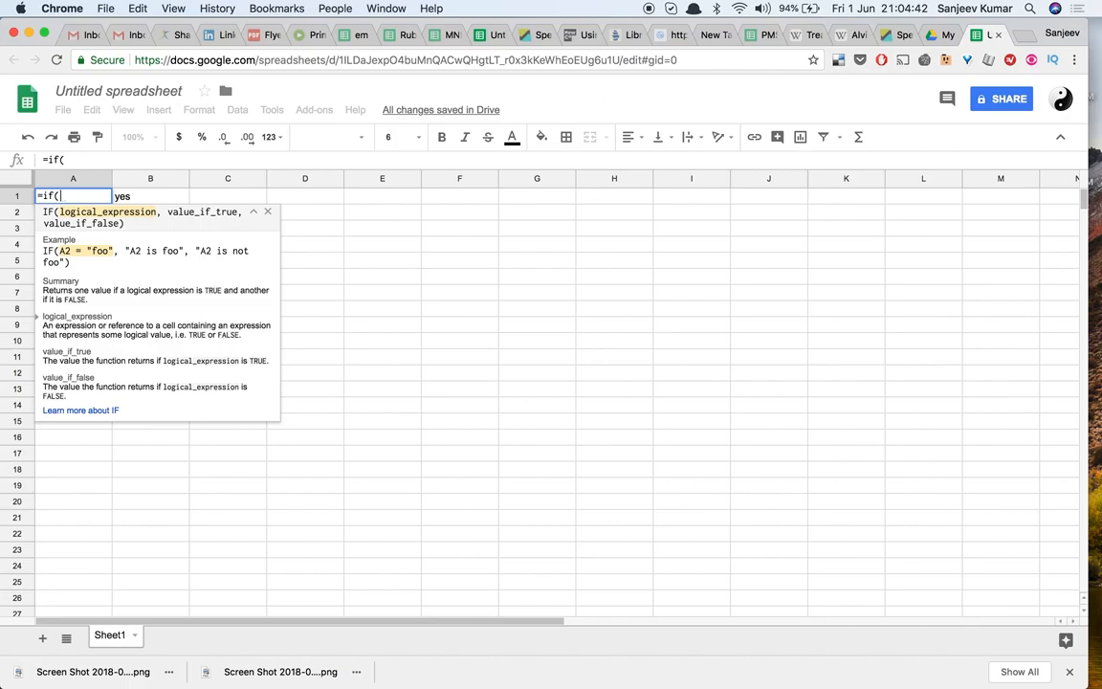
{"action": "left_click", "coordinate": [150, 195]}
{"action": "type", "text": "=yes"}
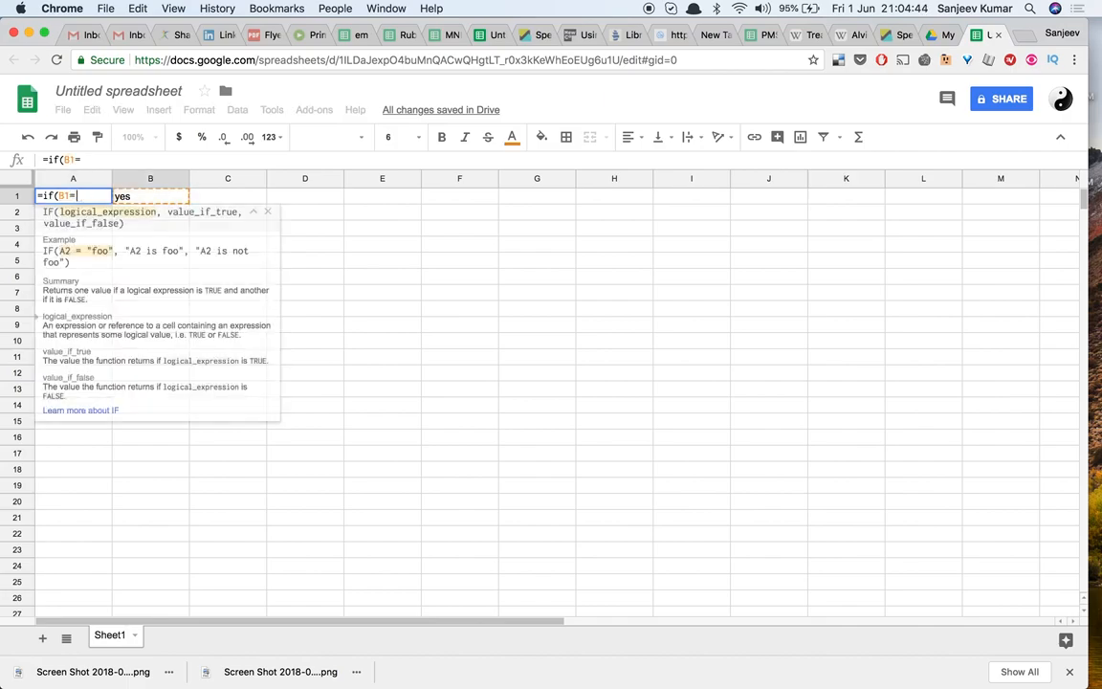
{"action": "key", "text": "BackSpace"}
{"action": "key", "text": "BackSpace"}
{"action": "key", "text": "BackSpace"}
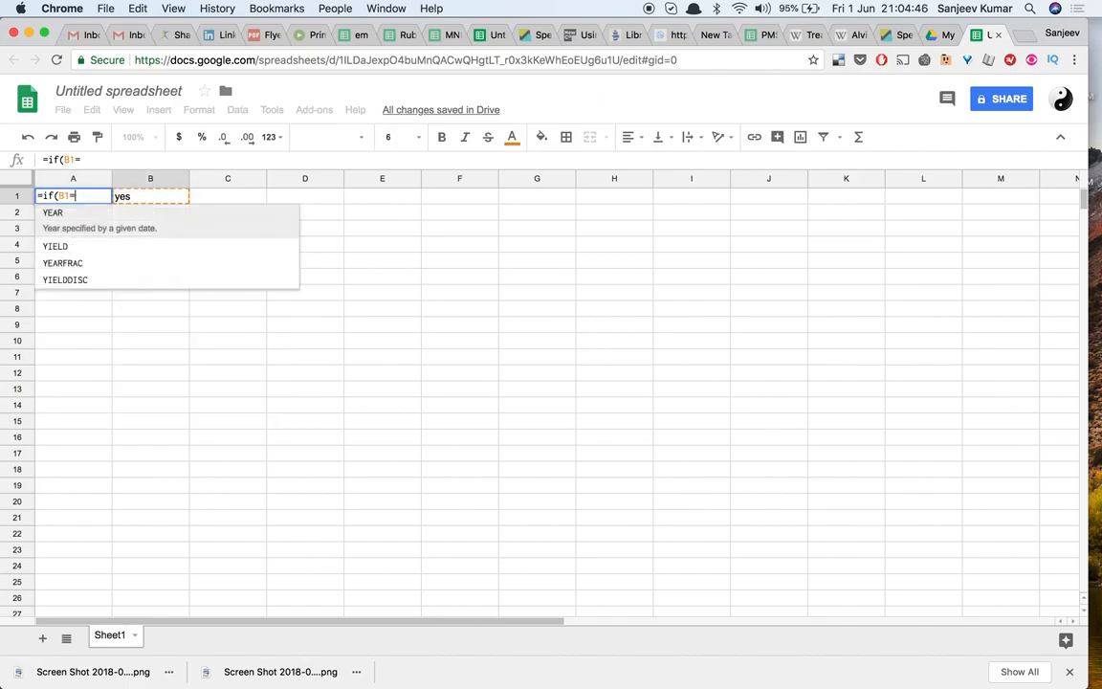
{"action": "type", "text": "\"yes"}
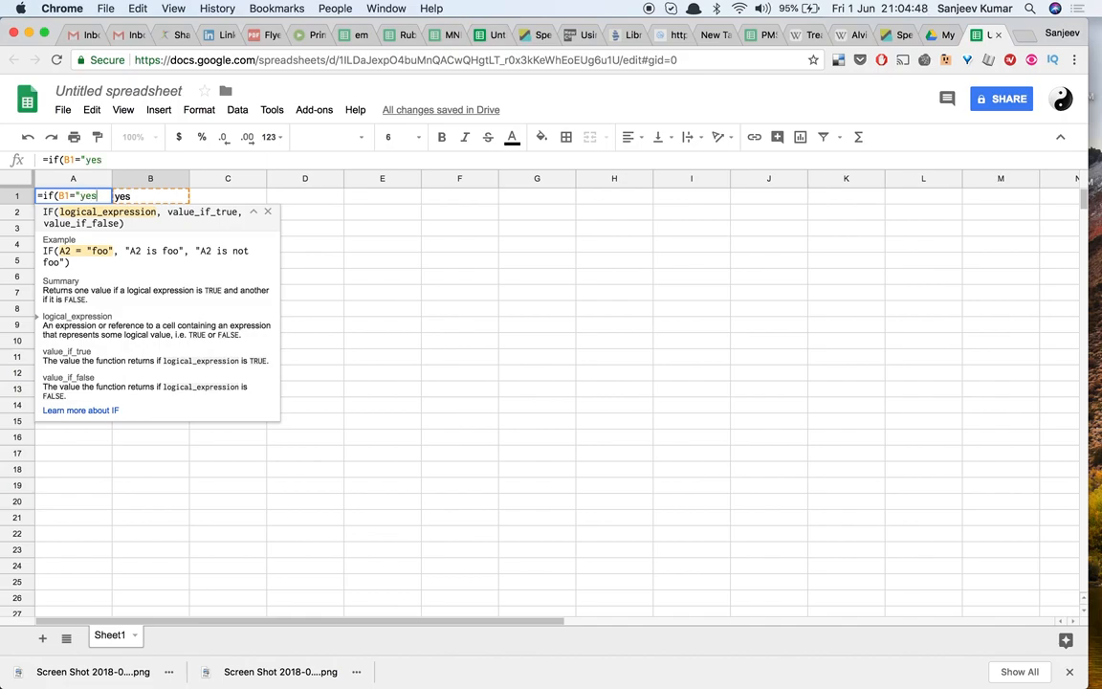
{"action": "type", "text": "\","}
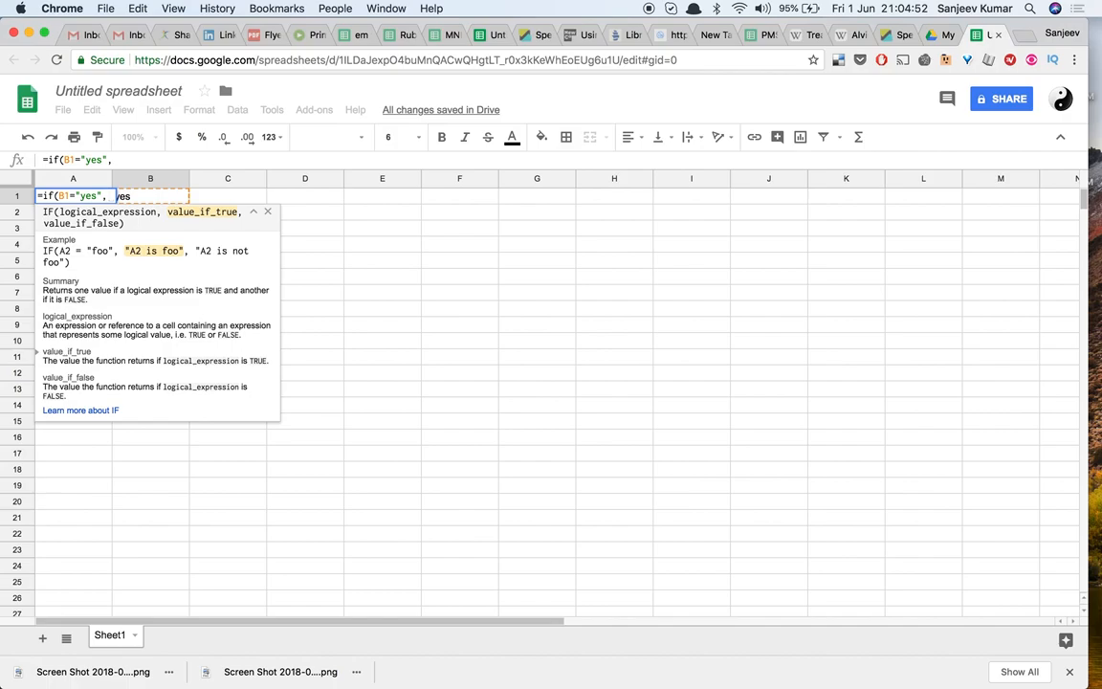
Complete the A1 formula with now() as the true value and "" as the false value, and widen column A to fit the timestamp.
{"action": "key", "text": "BackSpace"}
{"action": "type", "text": "no"}
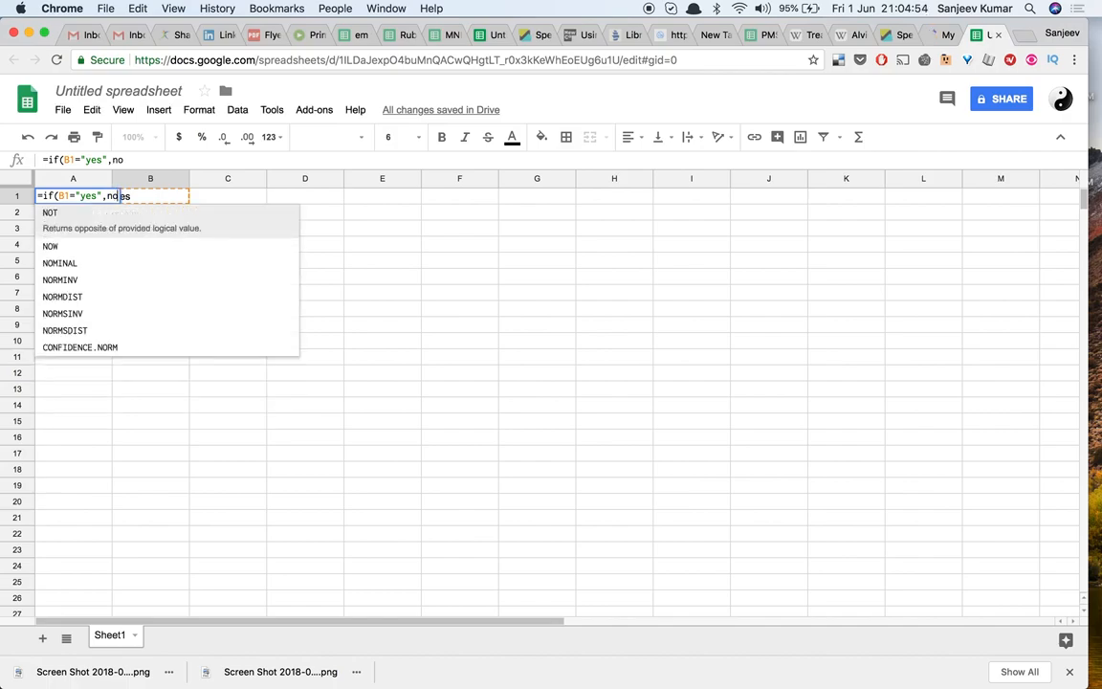
{"action": "type", "text": "w(),\"\""}
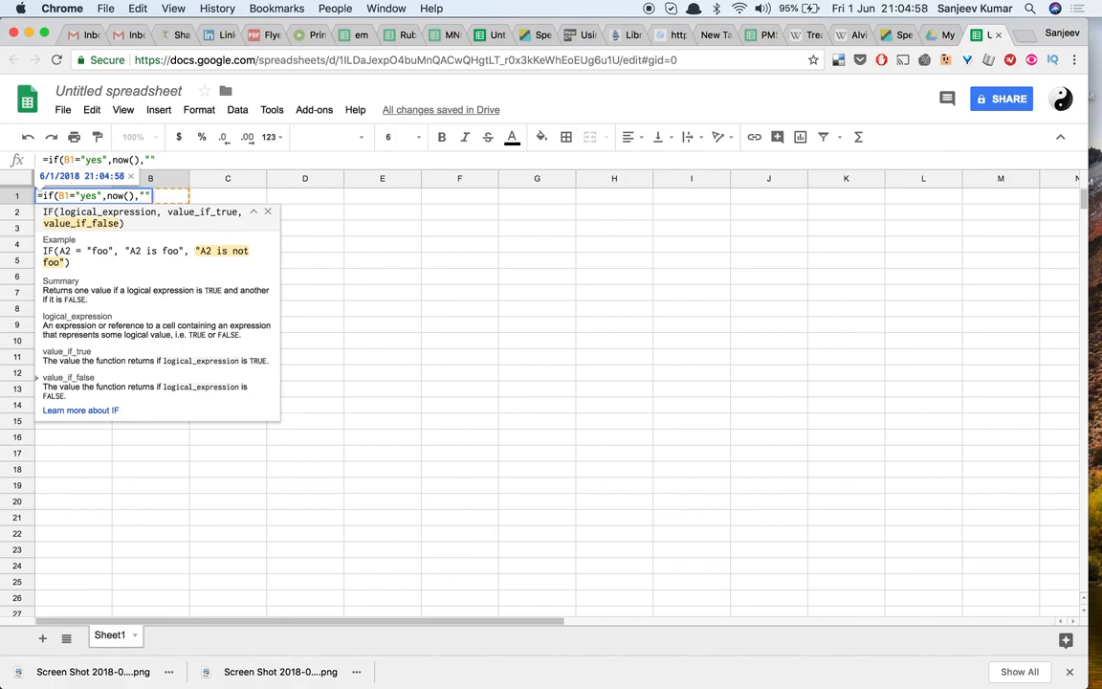
{"action": "type", "text": ")"}
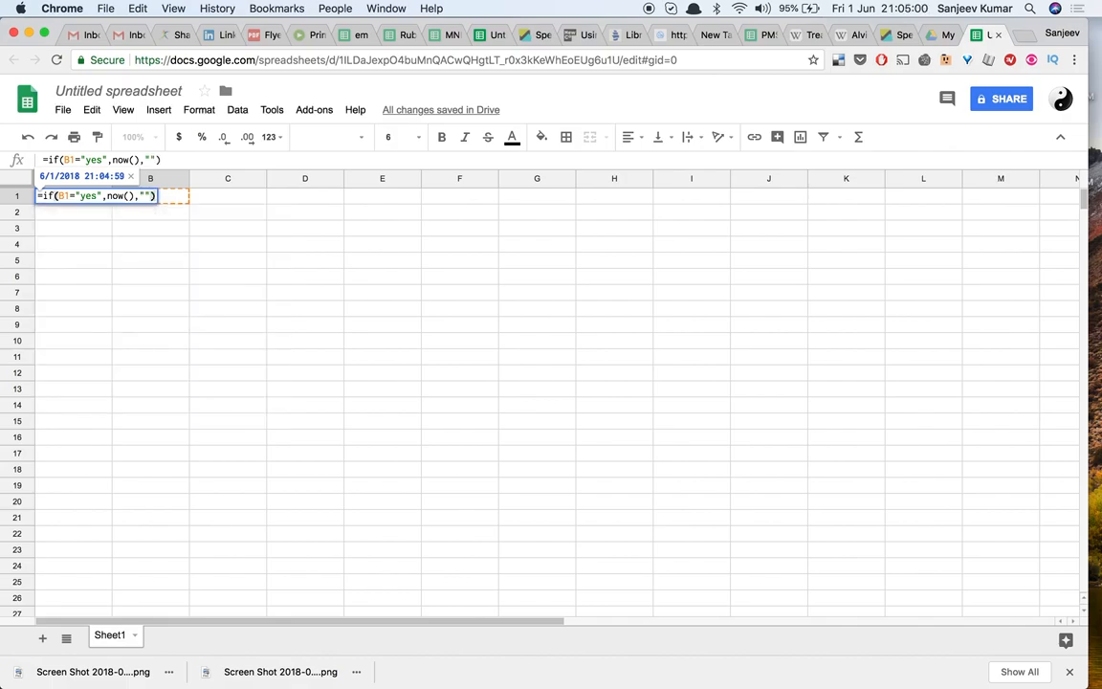
{"action": "key", "text": "Return"}
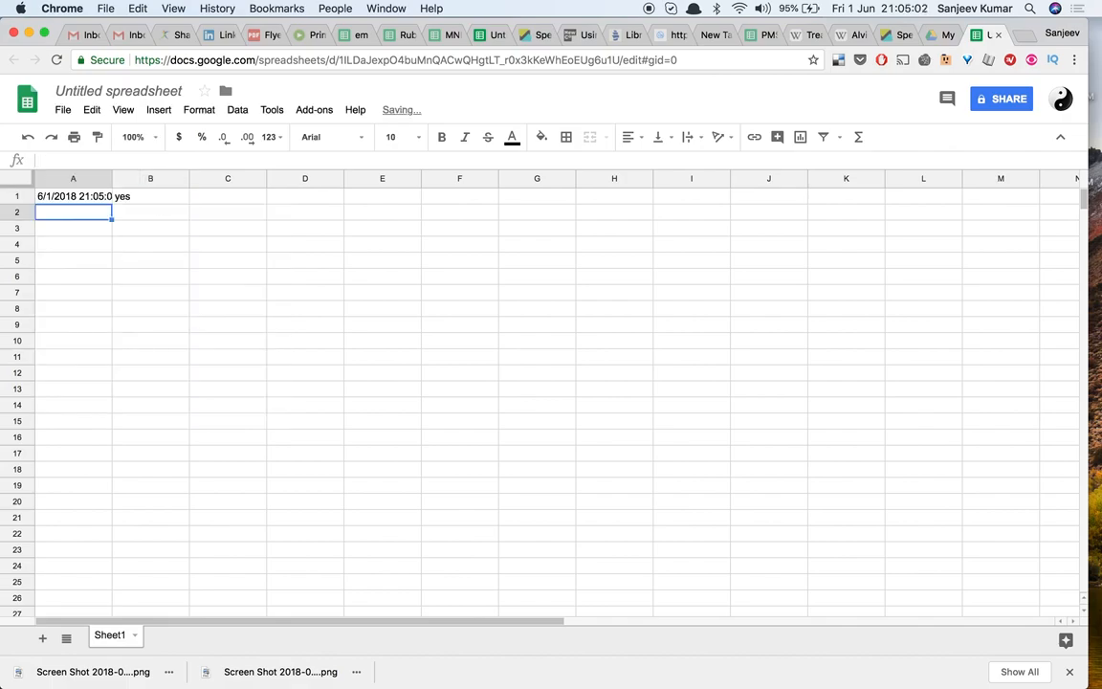
{"action": "left_click_drag", "start_coordinate": [112, 179], "coordinate": [174, 179]}
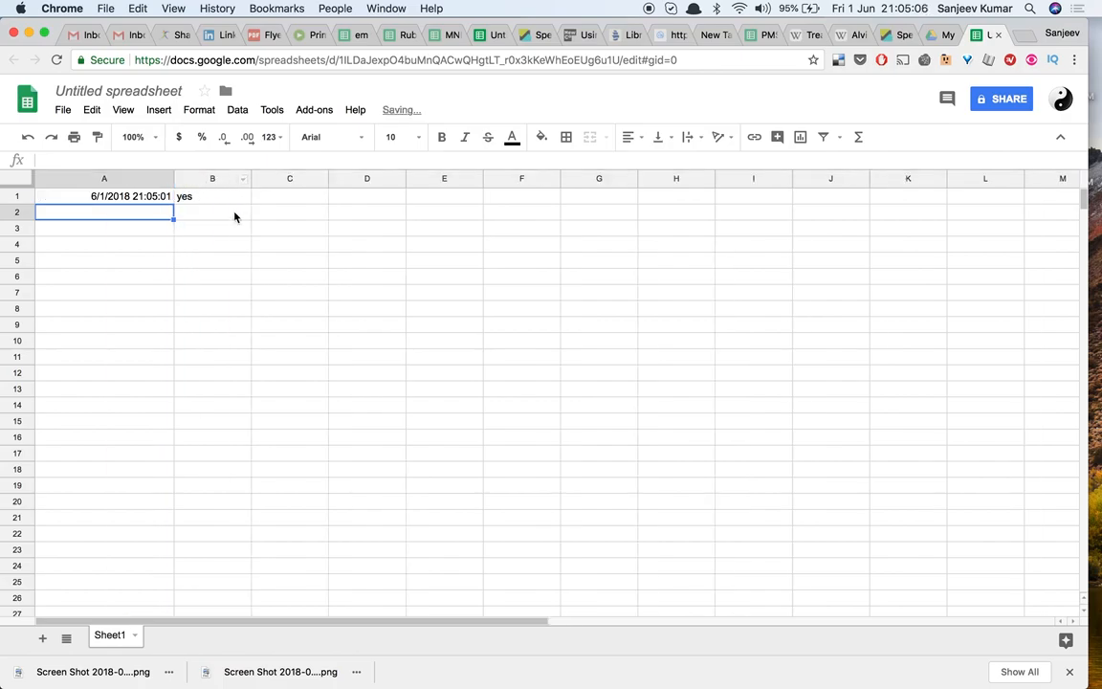
Enter "yes" in cells B2 and B3.
{"action": "left_click", "coordinate": [205, 214]}
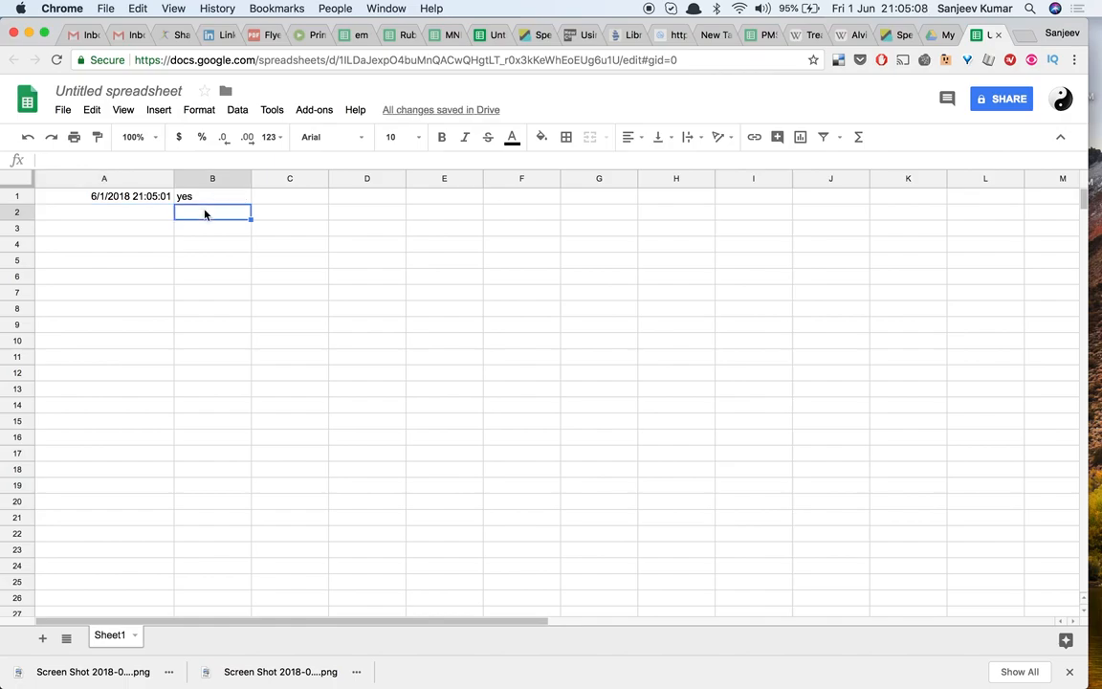
{"action": "type", "text": "yes"}
{"action": "key", "text": "Return"}
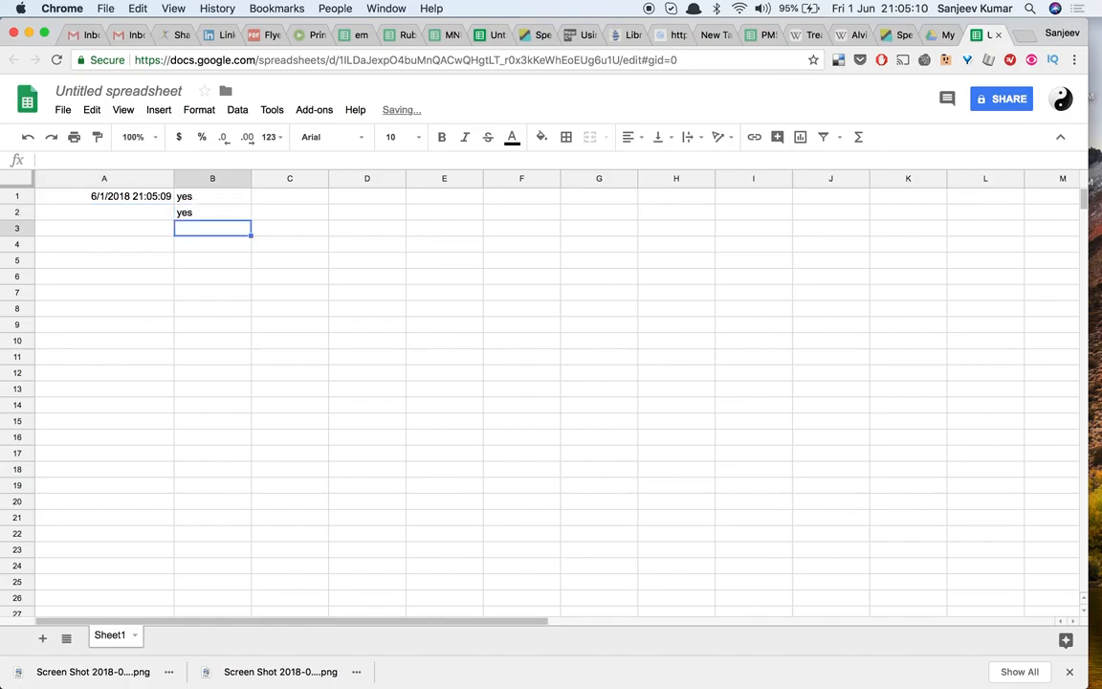
{"action": "type", "text": "yes"}
{"action": "key", "text": "Return"}
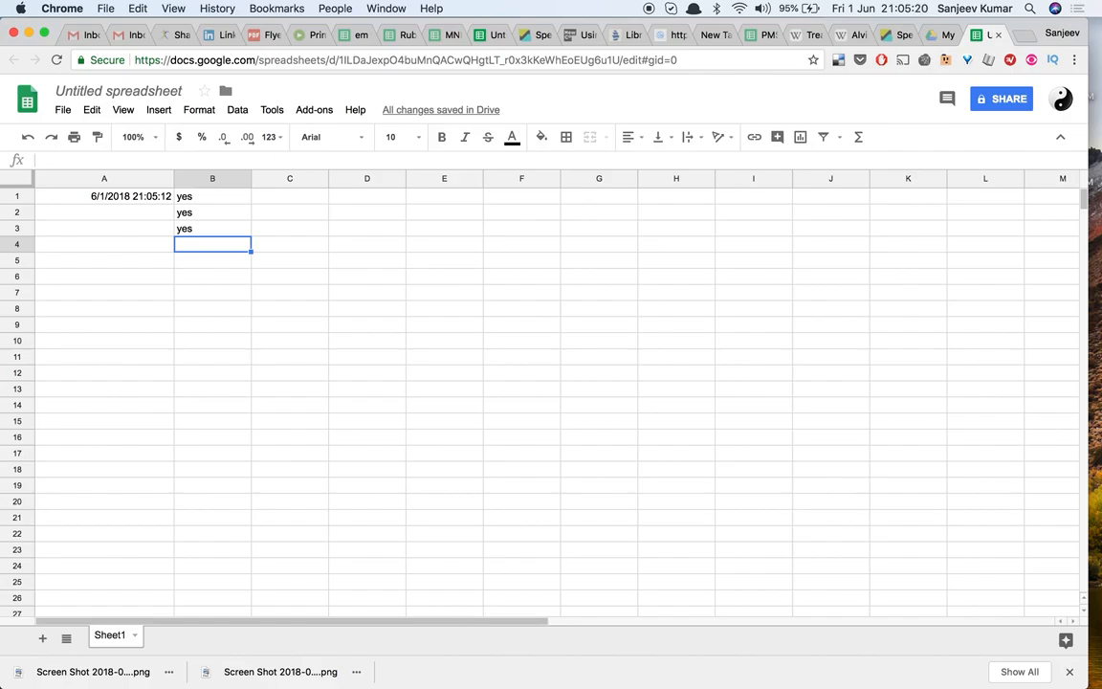
Clear the entries in cells B2 and B3.
{"action": "key", "text": "Up"}
{"action": "key", "text": "Up"}
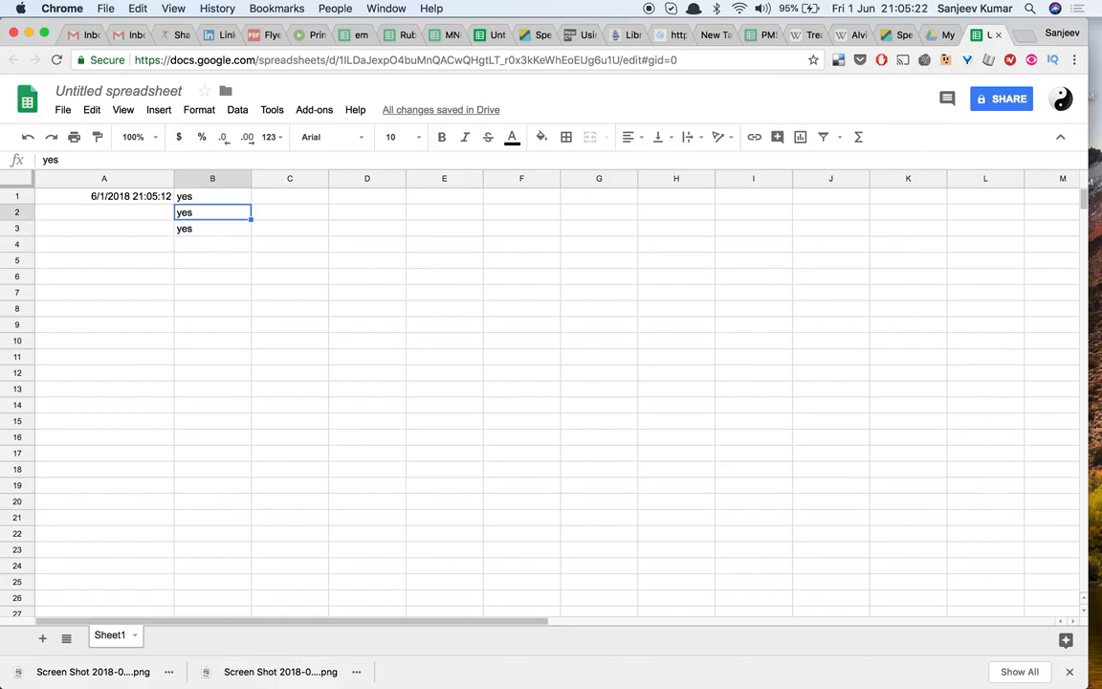
{"action": "key", "text": "Left"}
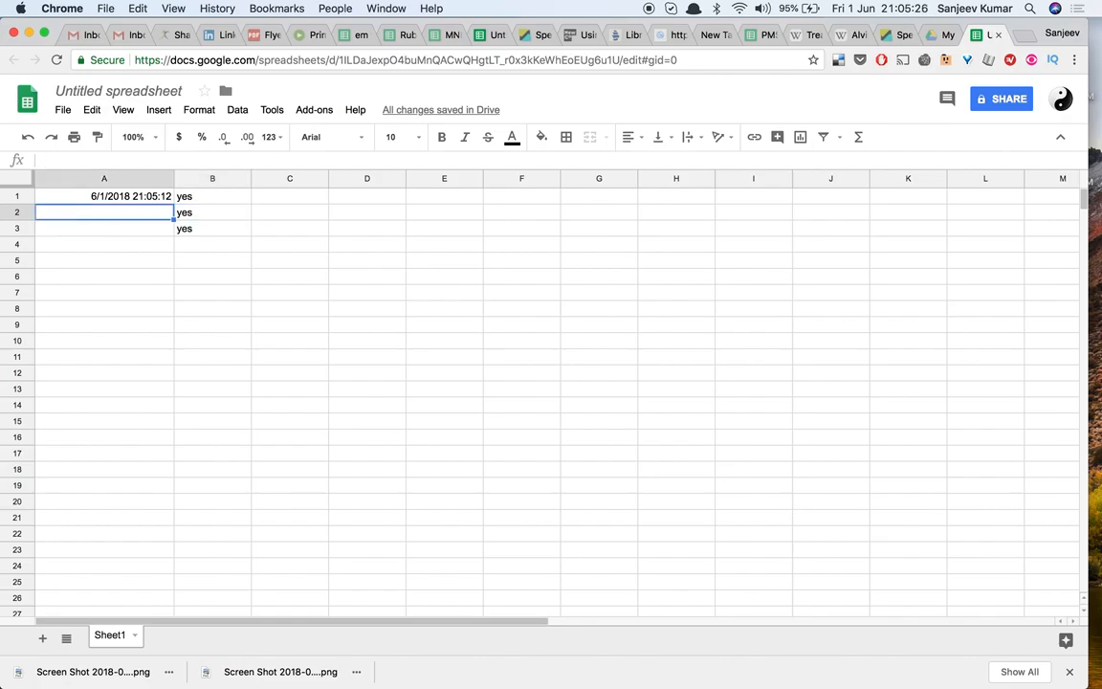
{"action": "left_click", "coordinate": [212, 212]}
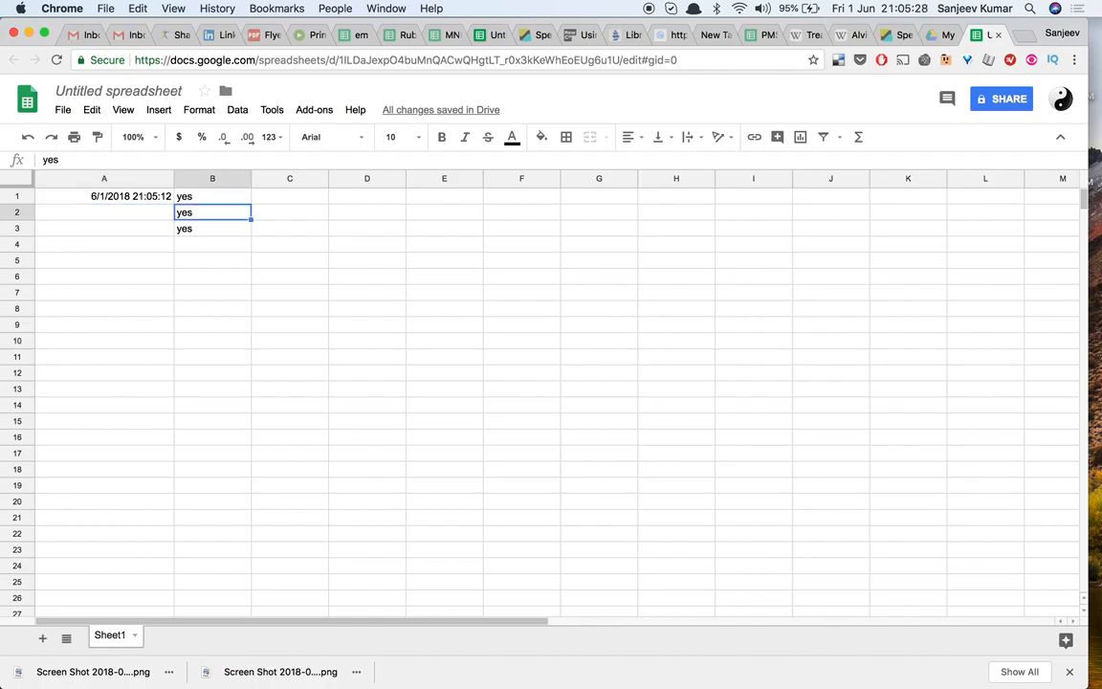
{"action": "key", "text": "shift+Down"}
{"action": "key", "text": "BackSpace"}
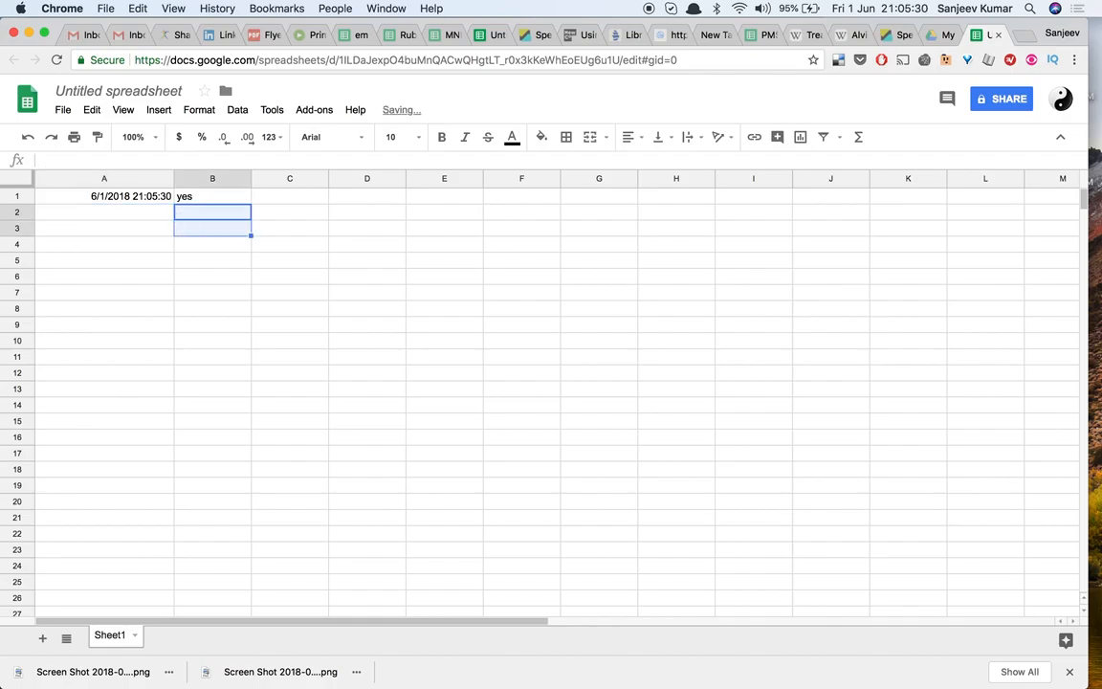
Start an IF formula in cell A2 whose condition tests whether B2 equals "yes".
{"action": "left_click", "coordinate": [212, 196]}
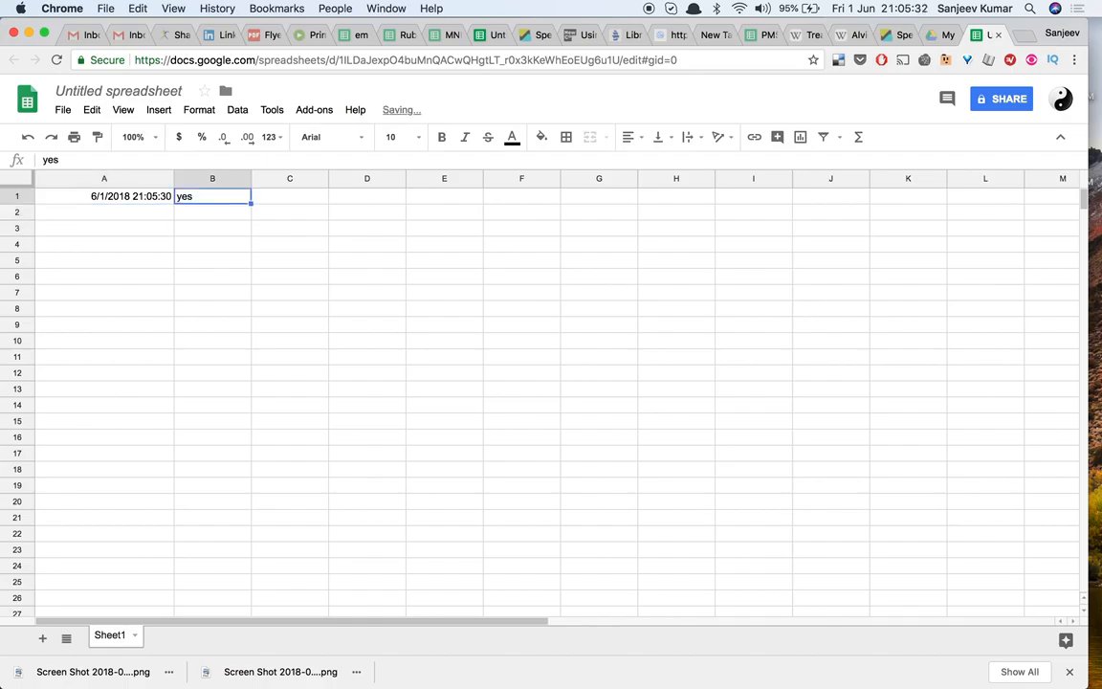
{"action": "left_click", "coordinate": [212, 212]}
{"action": "left_click", "coordinate": [104, 212]}
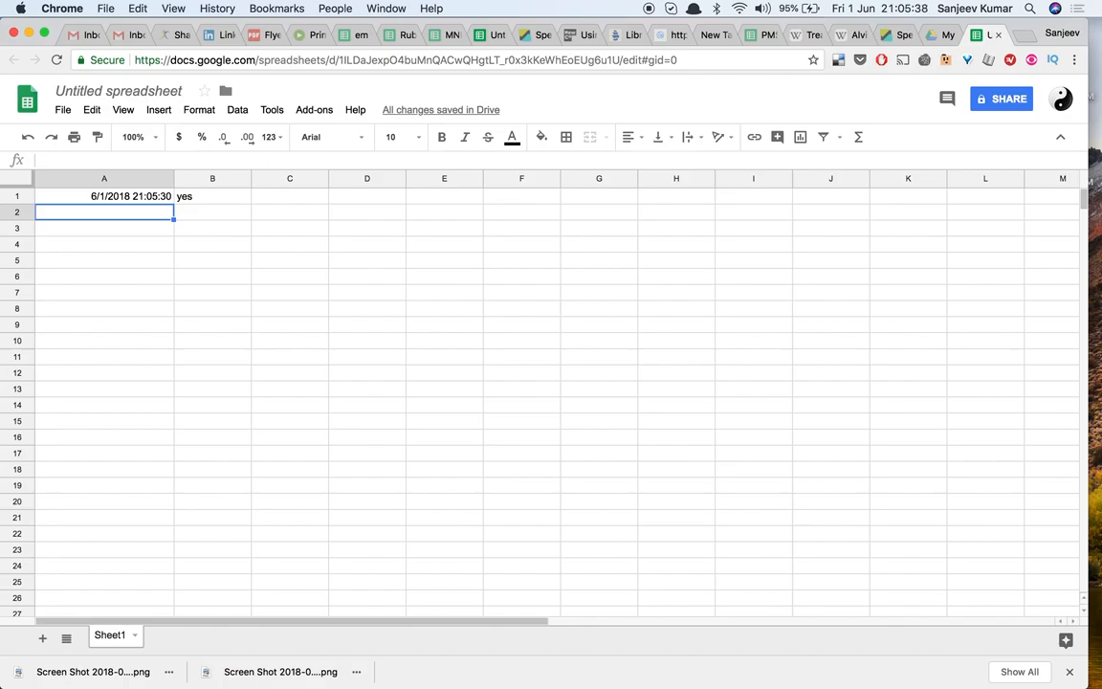
{"action": "type", "text": "="}
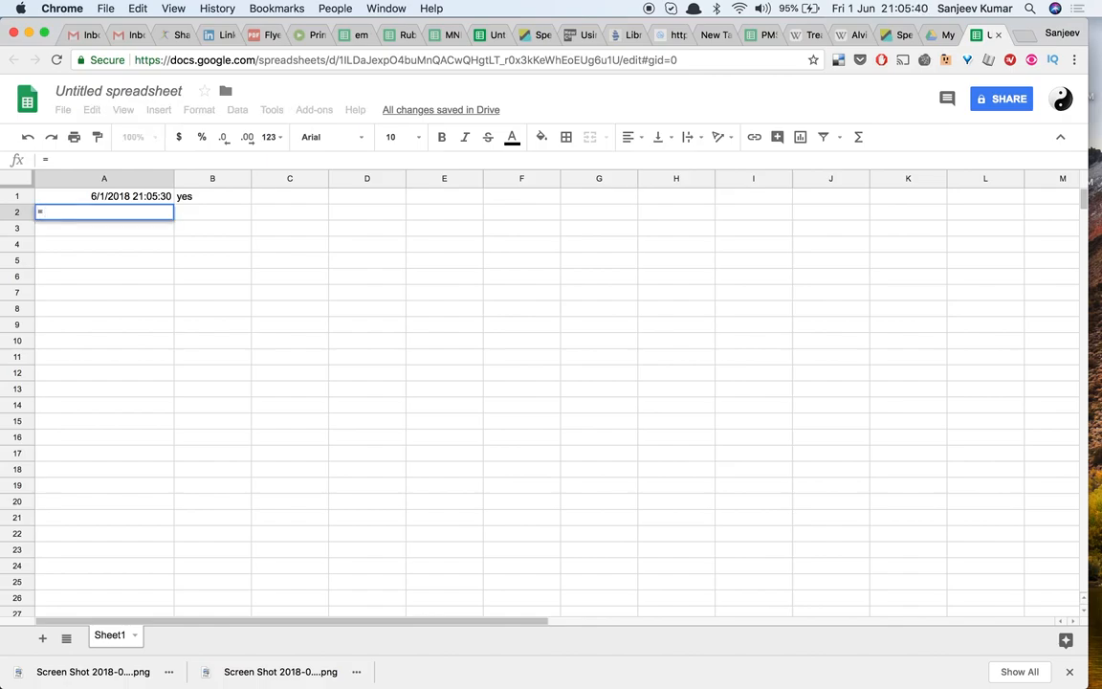
{"action": "type", "text": "if("}
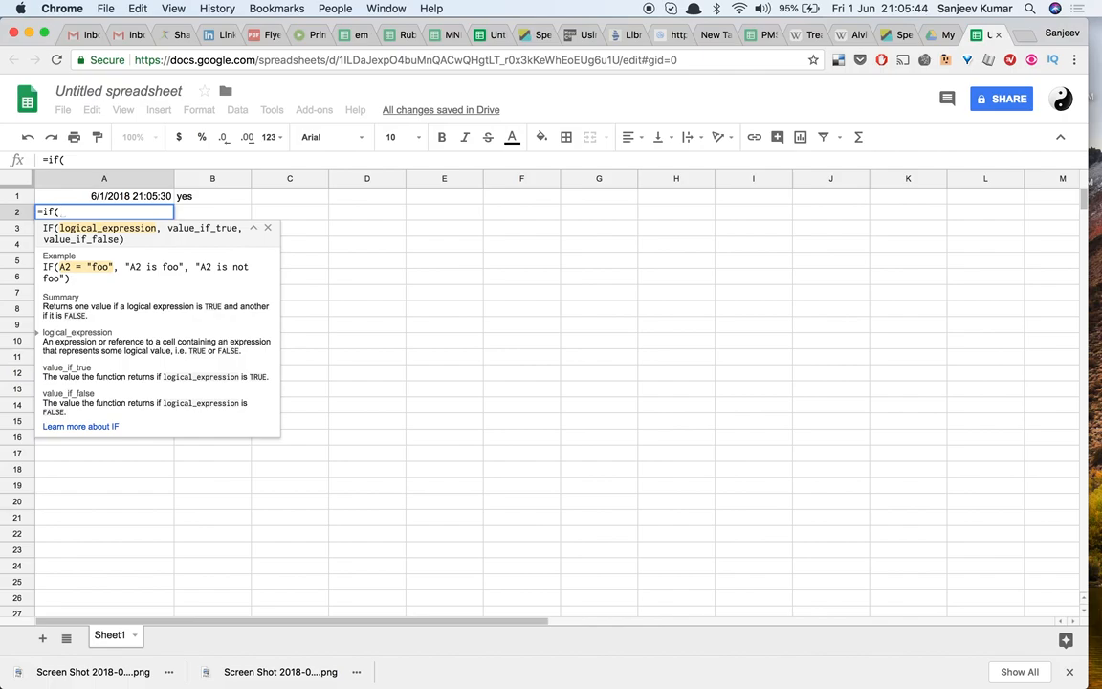
{"action": "key", "text": "Right"}
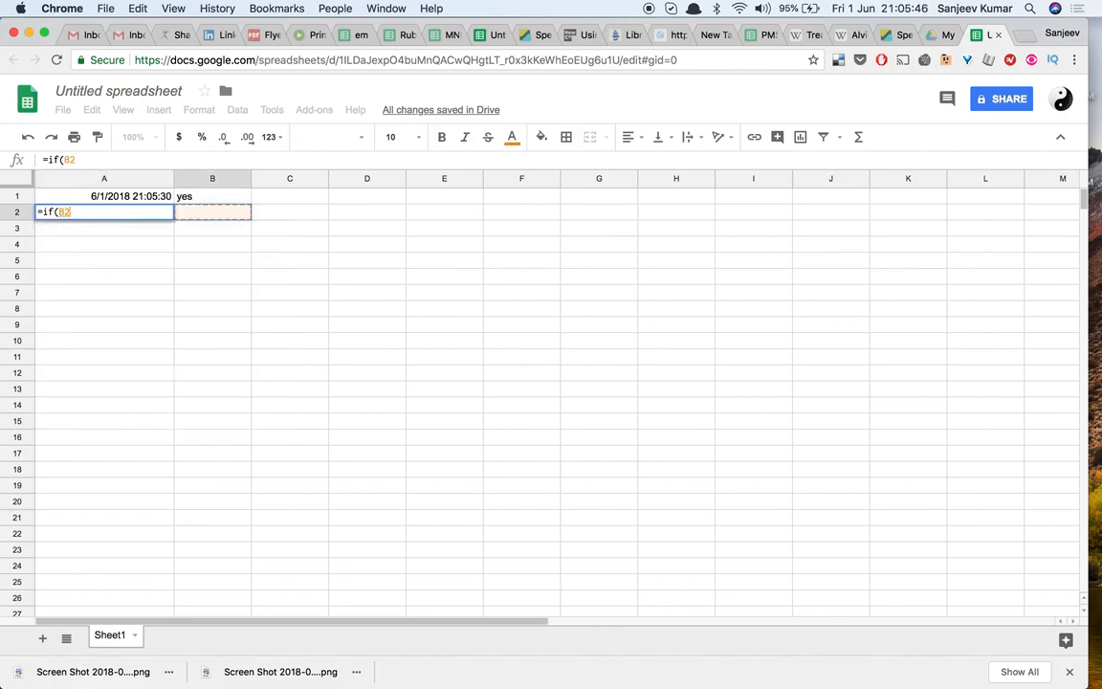
{"action": "type", "text": "=\"\""}
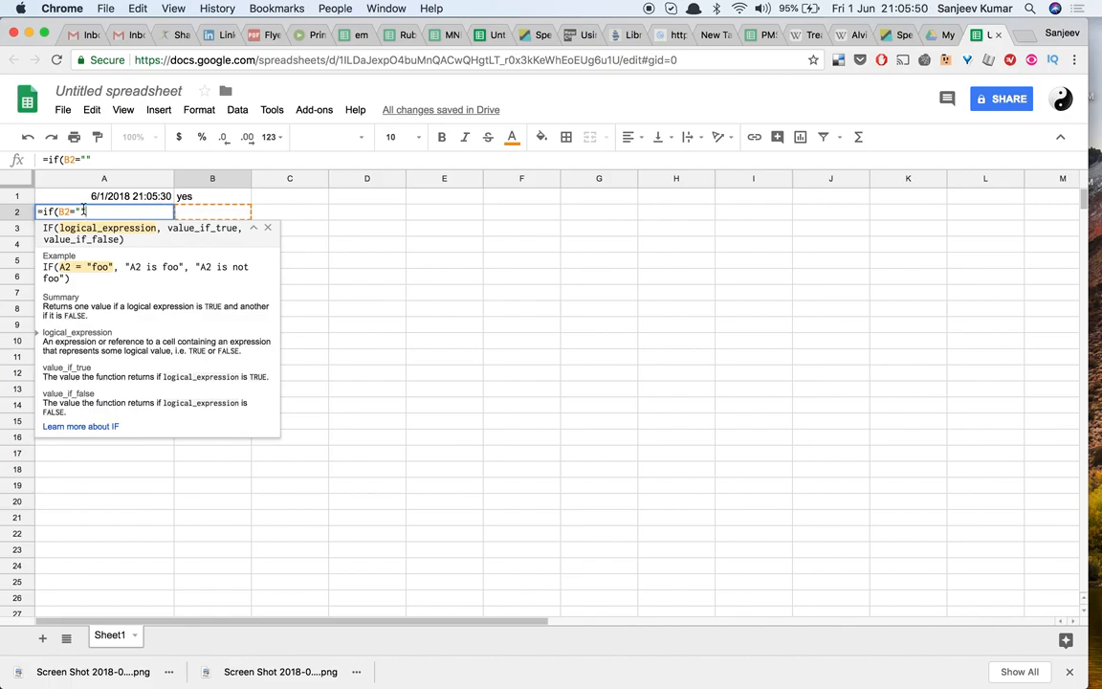
{"action": "type", "text": "ys"}
{"action": "key", "text": "Left"}
{"action": "type", "text": "es\","}
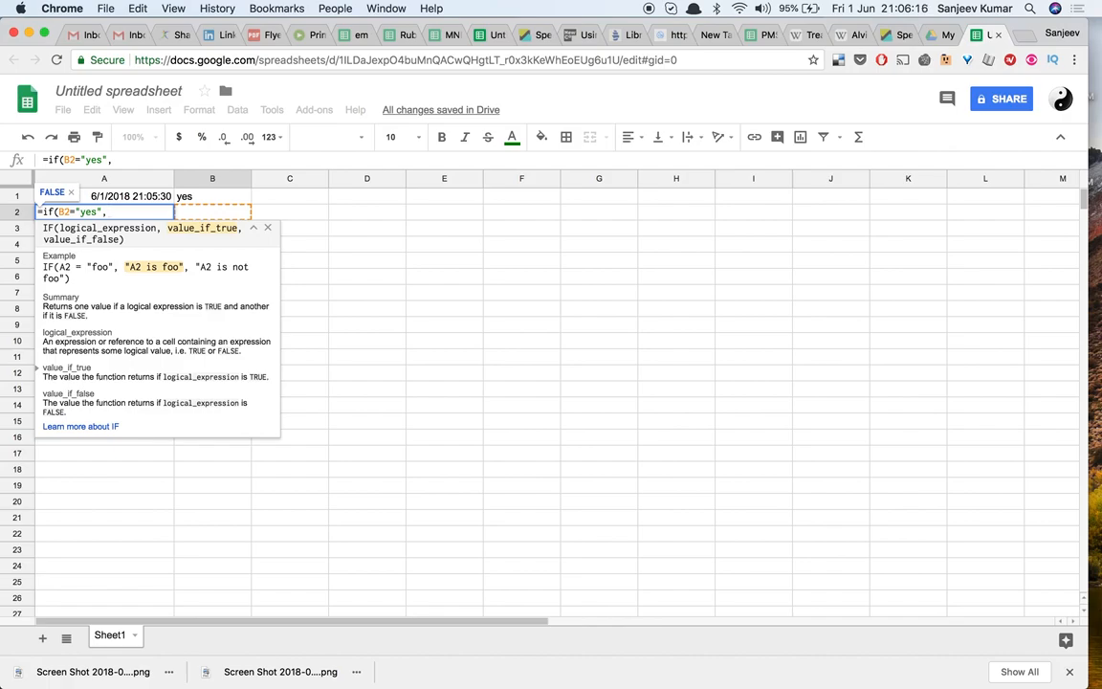
Nest a second IF as the true value of the A2 formula, with the condition A2<>"".
{"action": "type", "text": "if"}
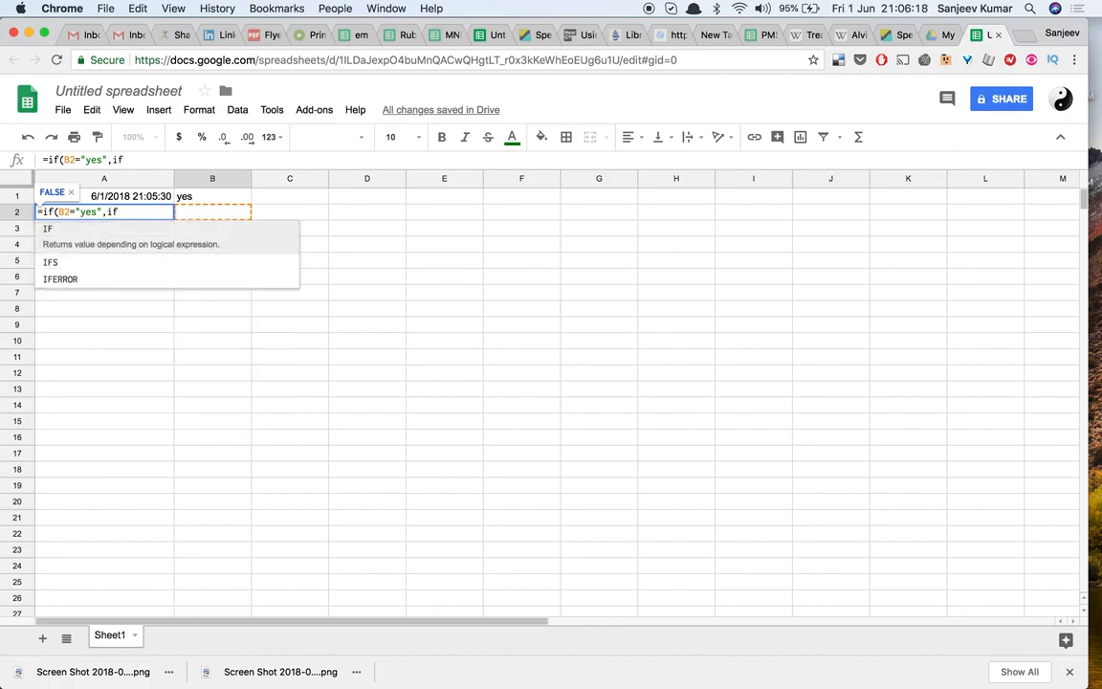
{"action": "type", "text": "("}
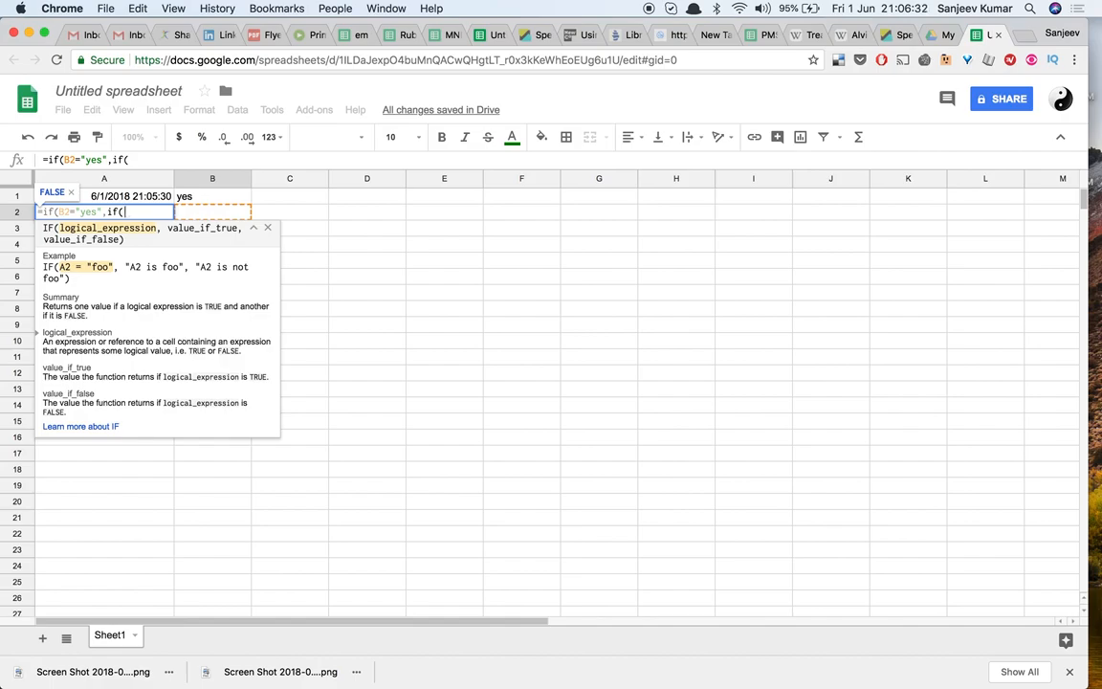
{"action": "type", "text": "A"}
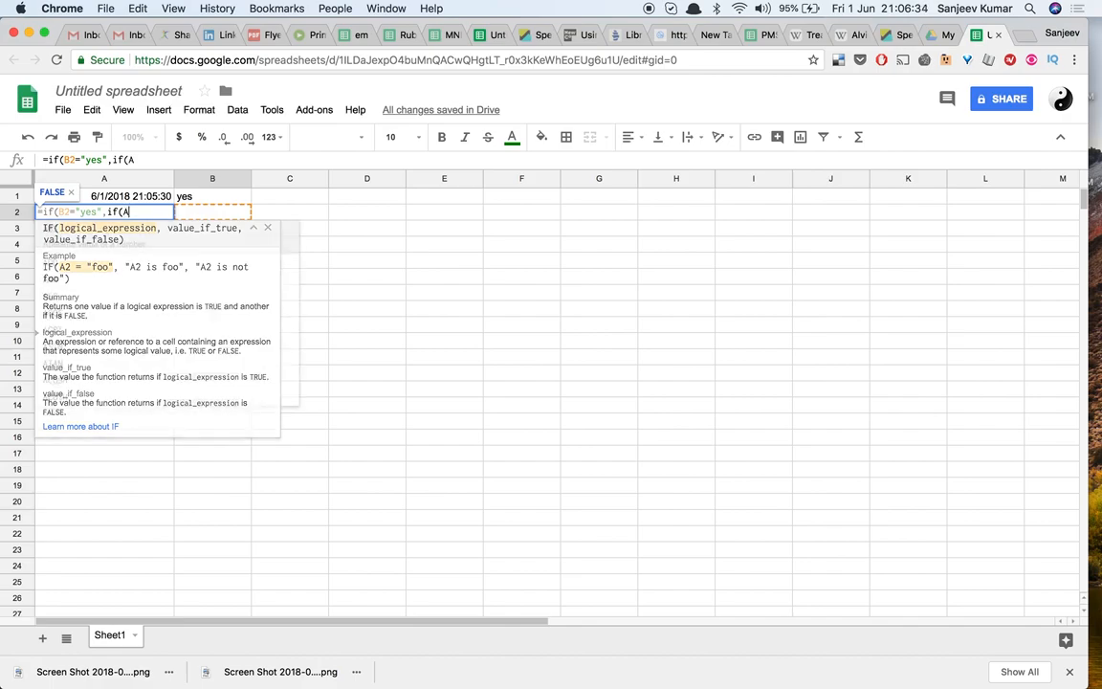
{"action": "type", "text": "2"}
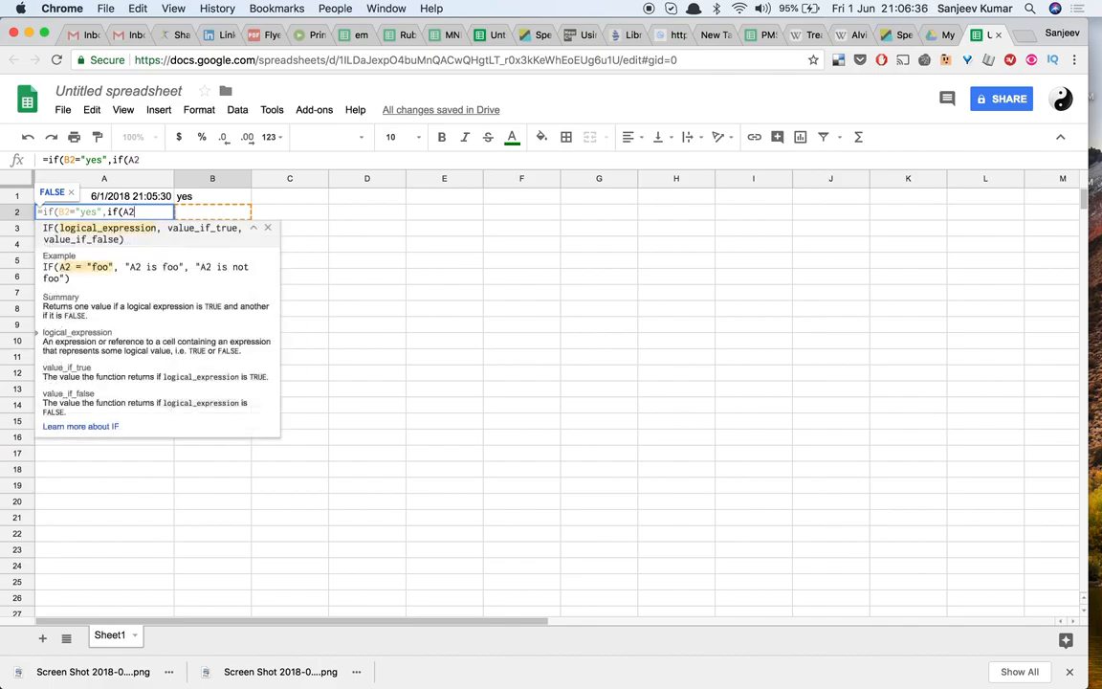
{"action": "type", "text": "<>"}
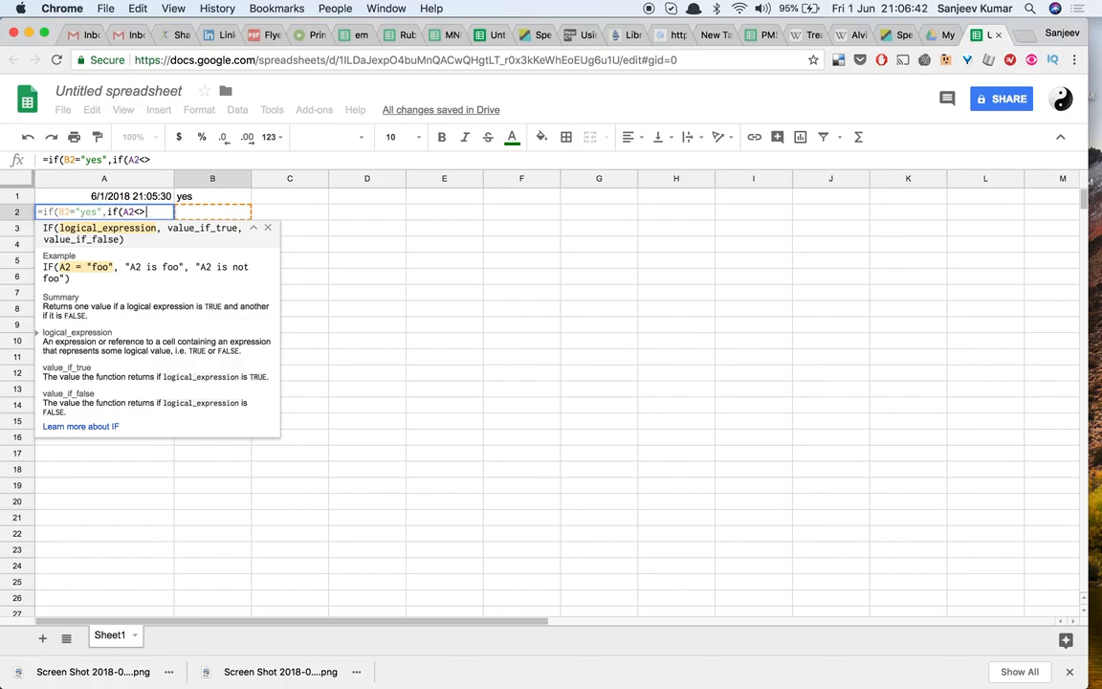
{"action": "type", "text": "\"\""}
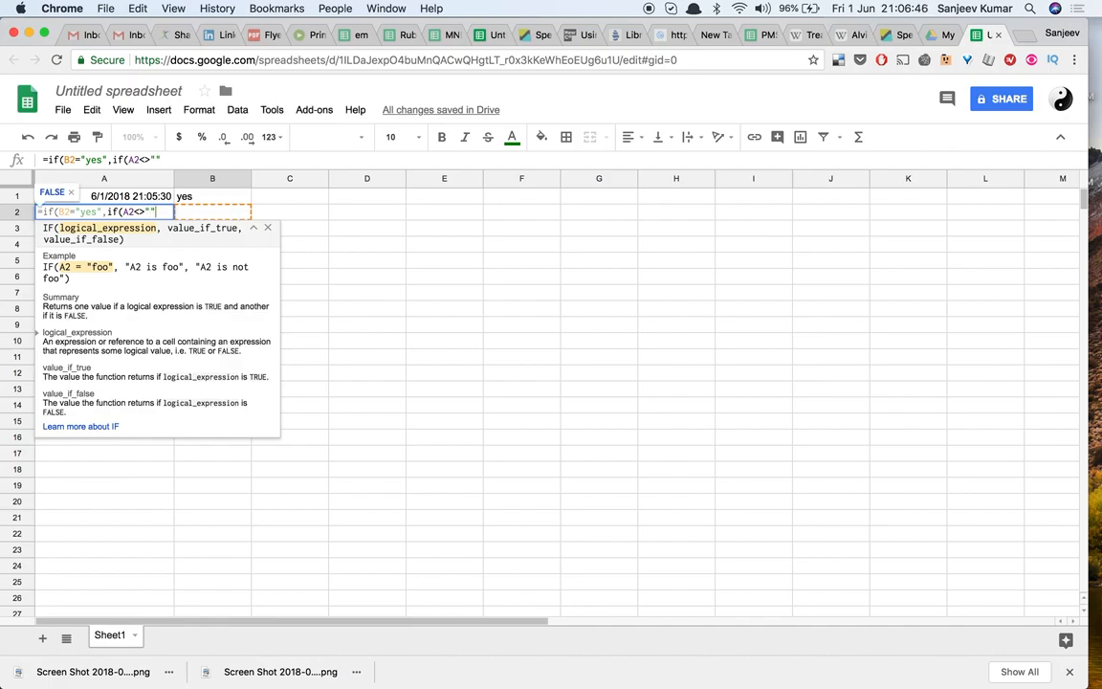
Complete the A2 formula: return A2 or NOW() from the nested IF, and "" as the outer false value.
{"action": "type", "text": ","}
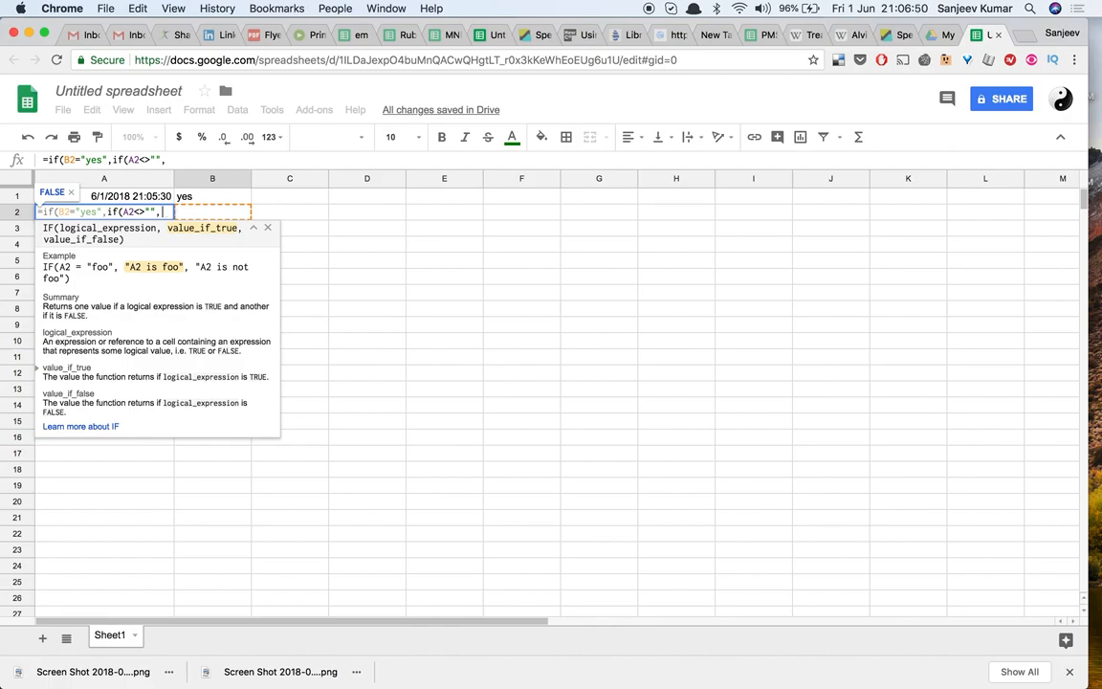
{"action": "type", "text": "A2"}
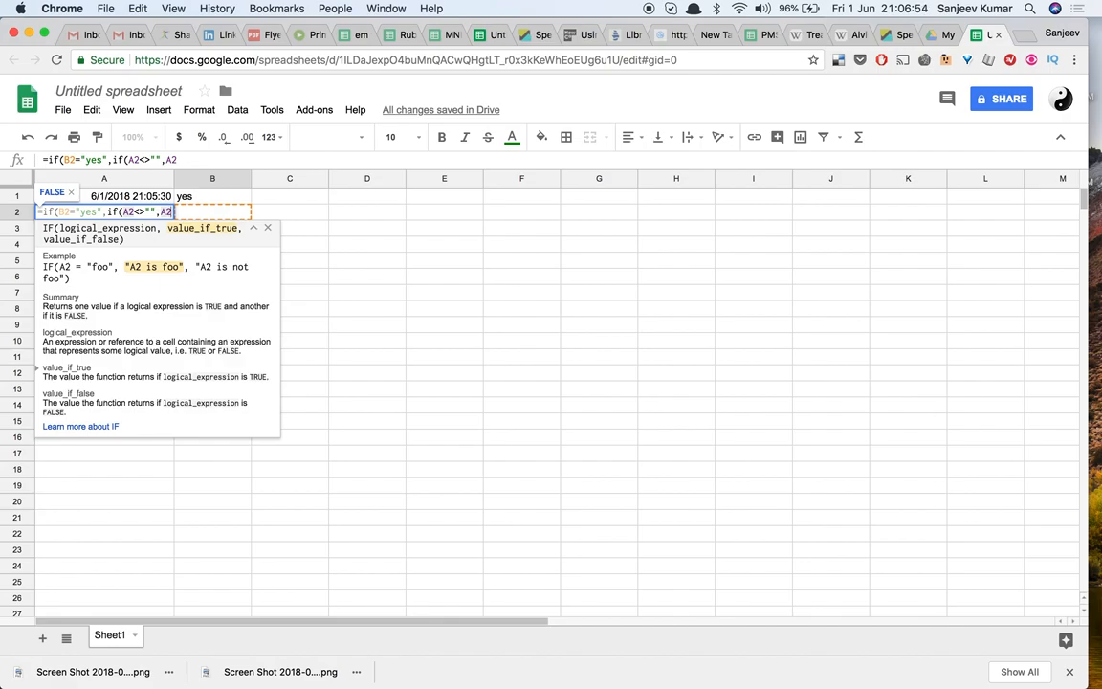
{"action": "type", "text": ","}
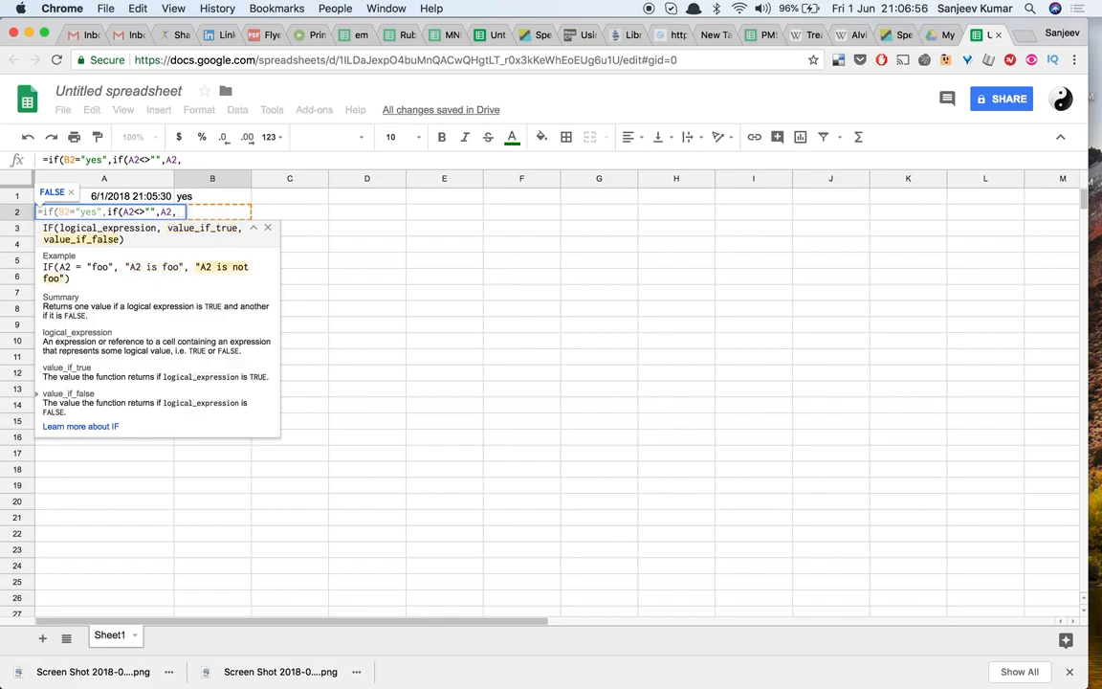
{"action": "type", "text": "NOW()"}
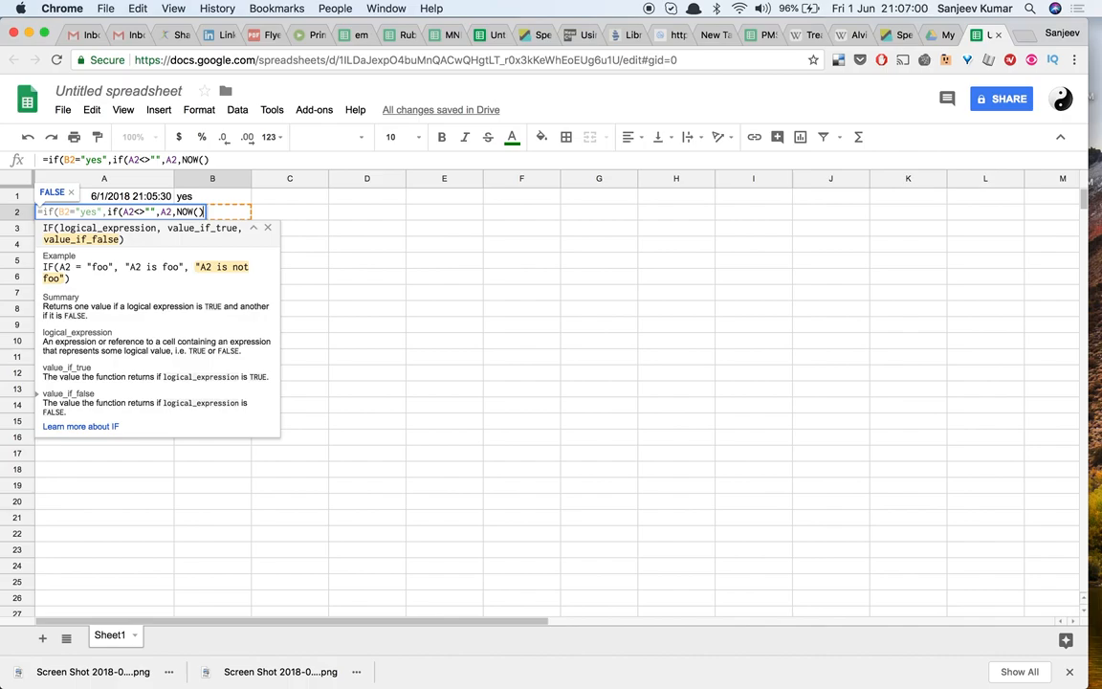
{"action": "type", "text": ")"}
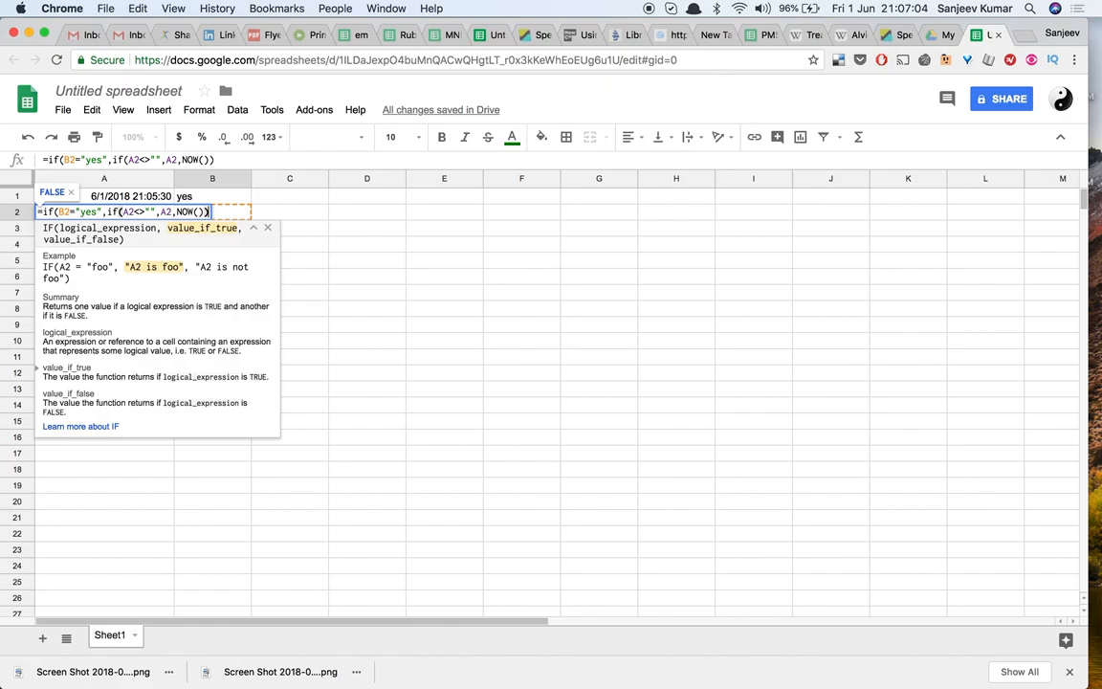
{"action": "type", "text": ","}
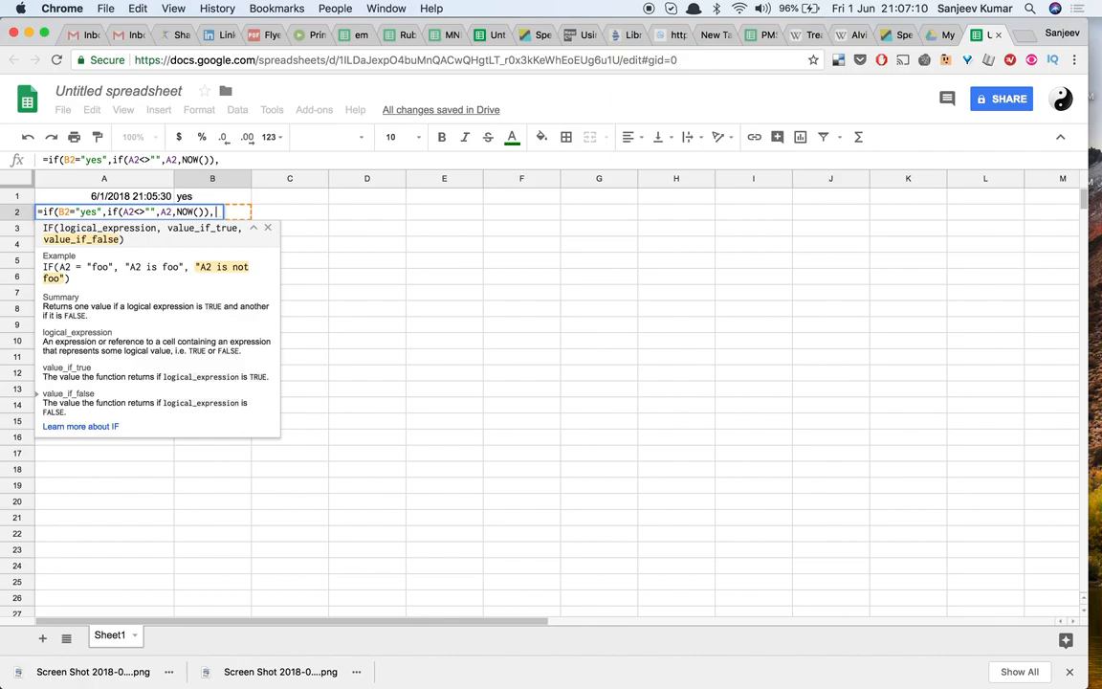
{"action": "type", "text": "\"\")"}
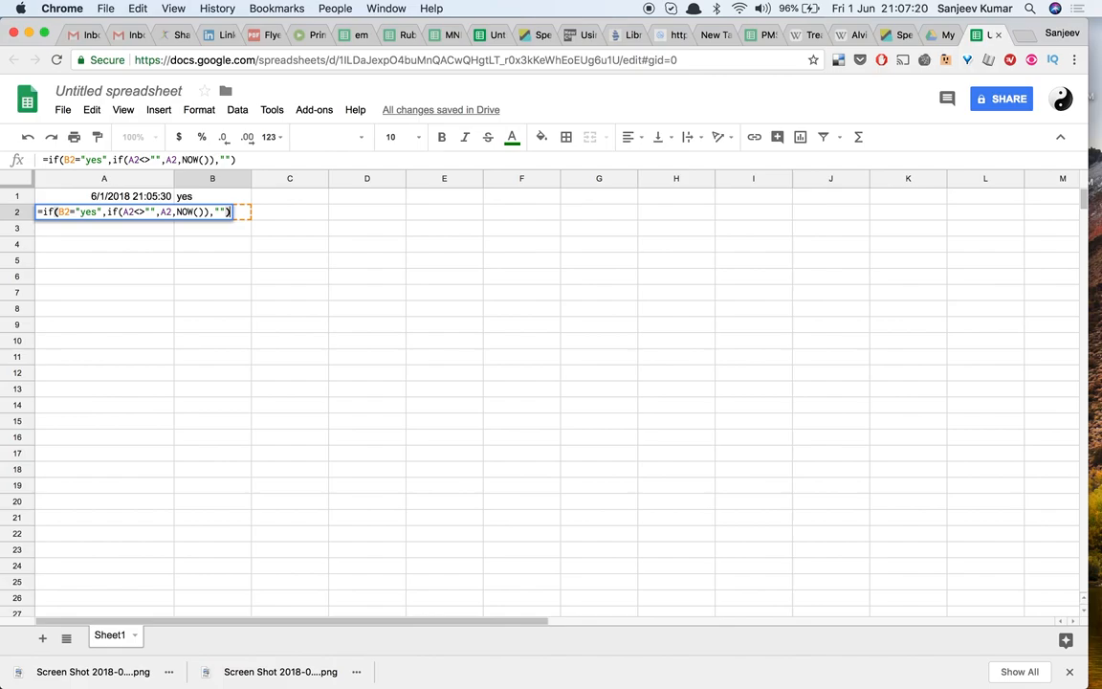
{"action": "key", "text": "Return"}
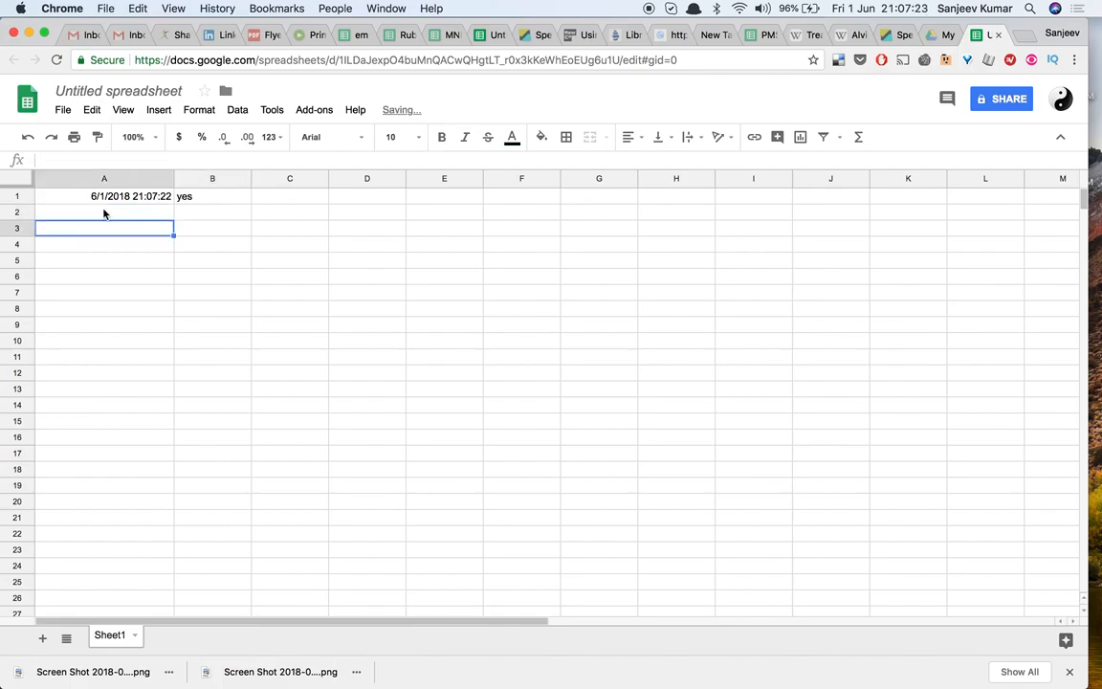
Enter "yes" in cell B2 and inspect the formula's result in A2.
{"action": "left_click", "coordinate": [197, 212]}
{"action": "left_click", "coordinate": [150, 218]}
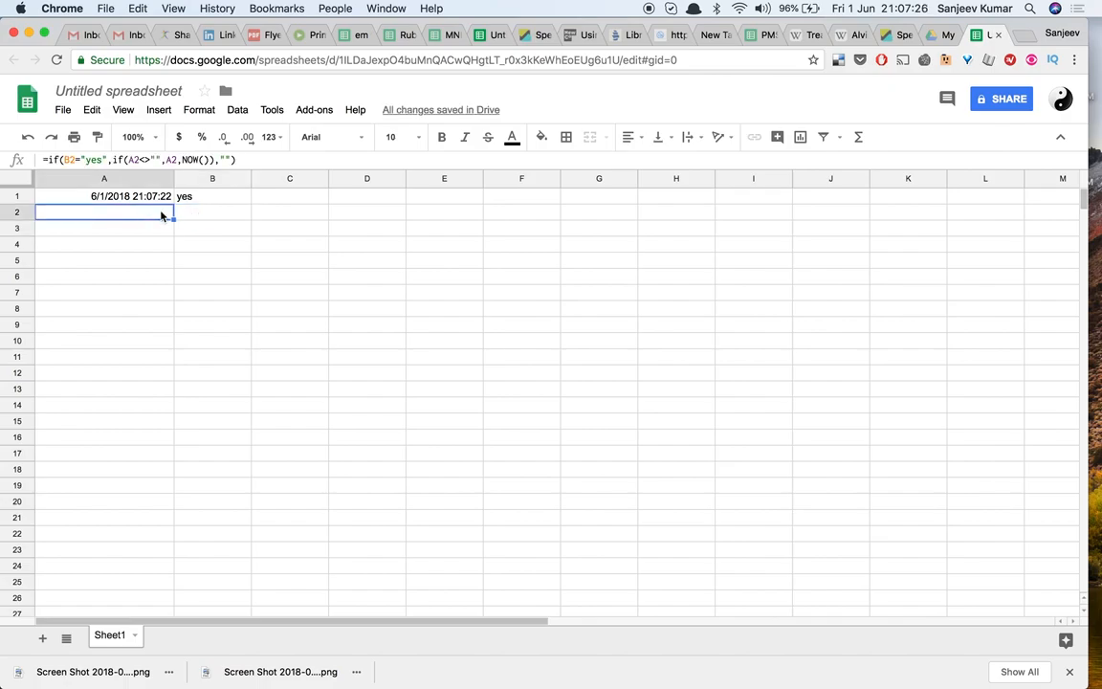
{"action": "left_click", "coordinate": [199, 216]}
{"action": "type", "text": "yes"}
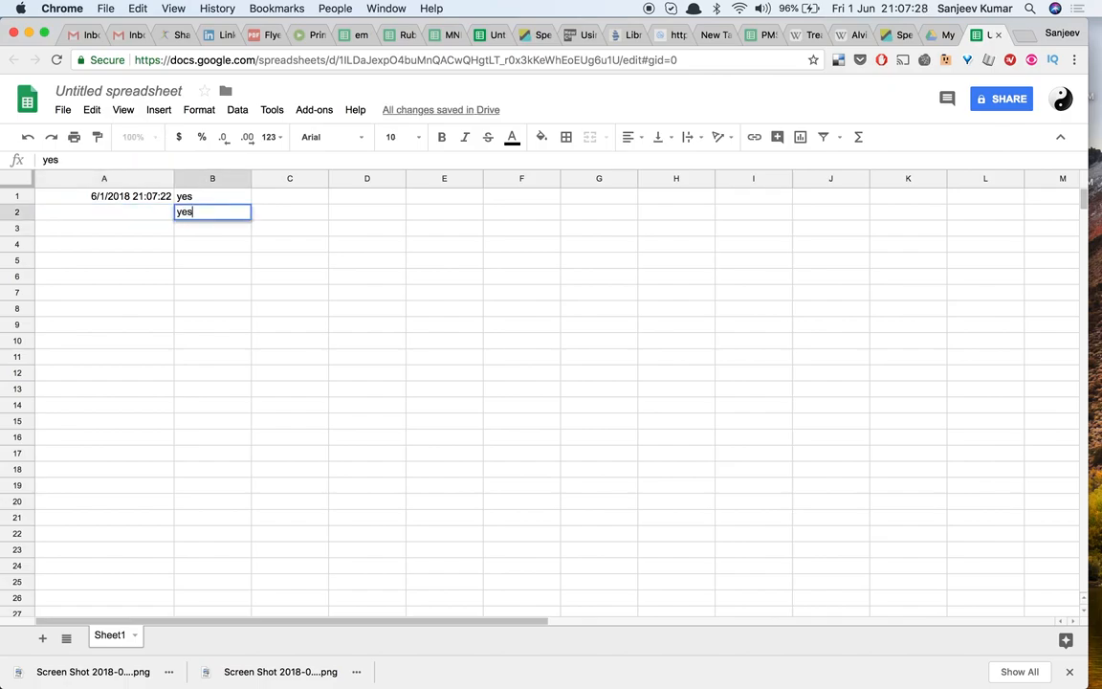
{"action": "key", "text": "Return"}
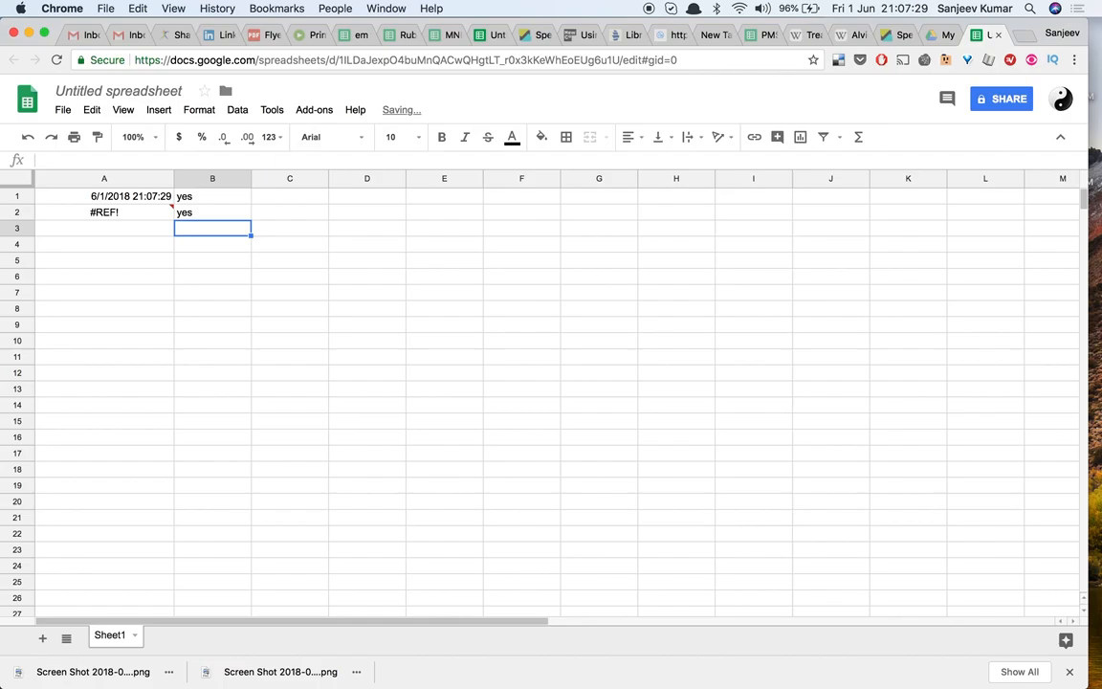
{"action": "left_click", "coordinate": [148, 214]}
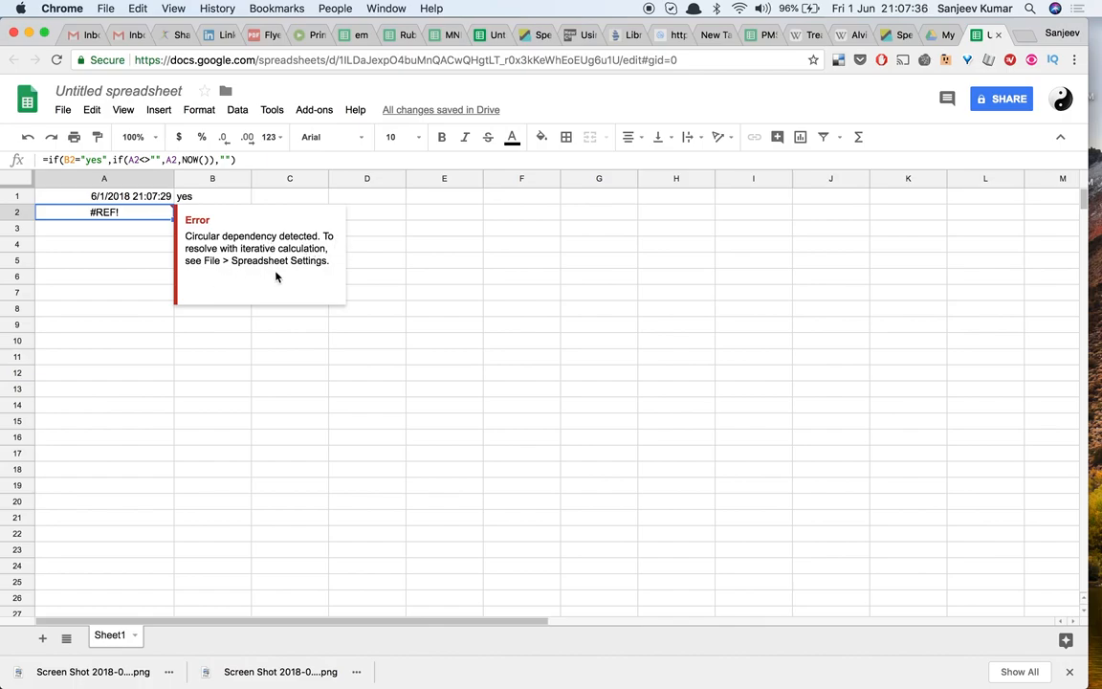
{"action": "left_click", "coordinate": [375, 263]}
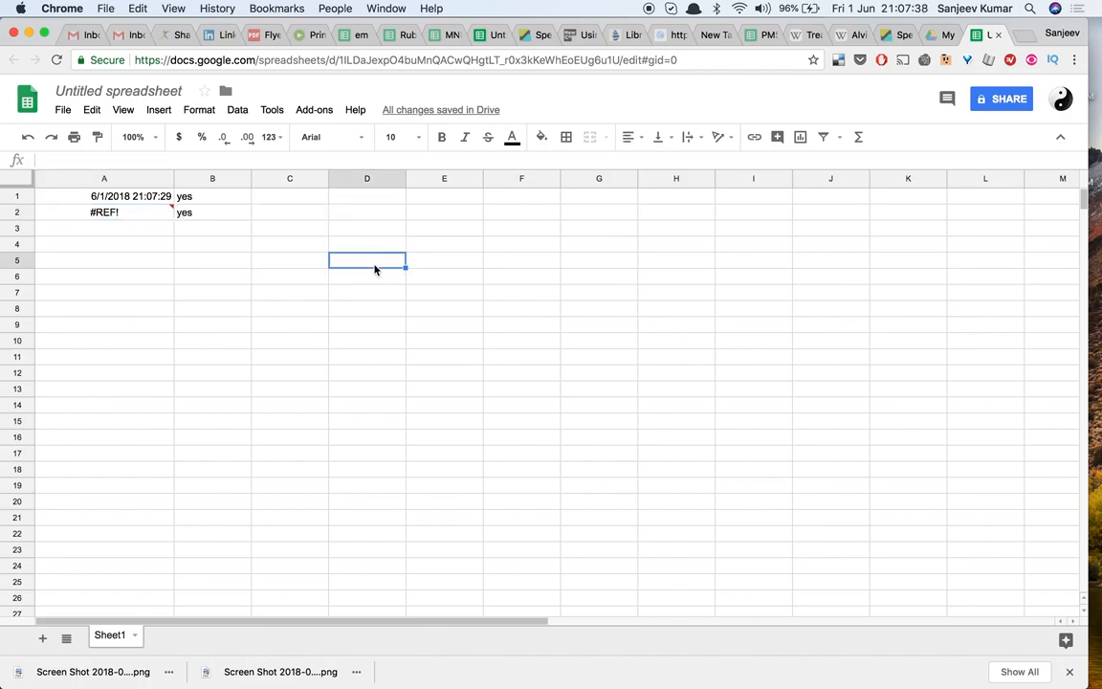
Turn on iterative calculation in the spreadsheet's calculation settings with a maximum of 1 iteration, and save the settings.
{"action": "left_click", "coordinate": [142, 209]}
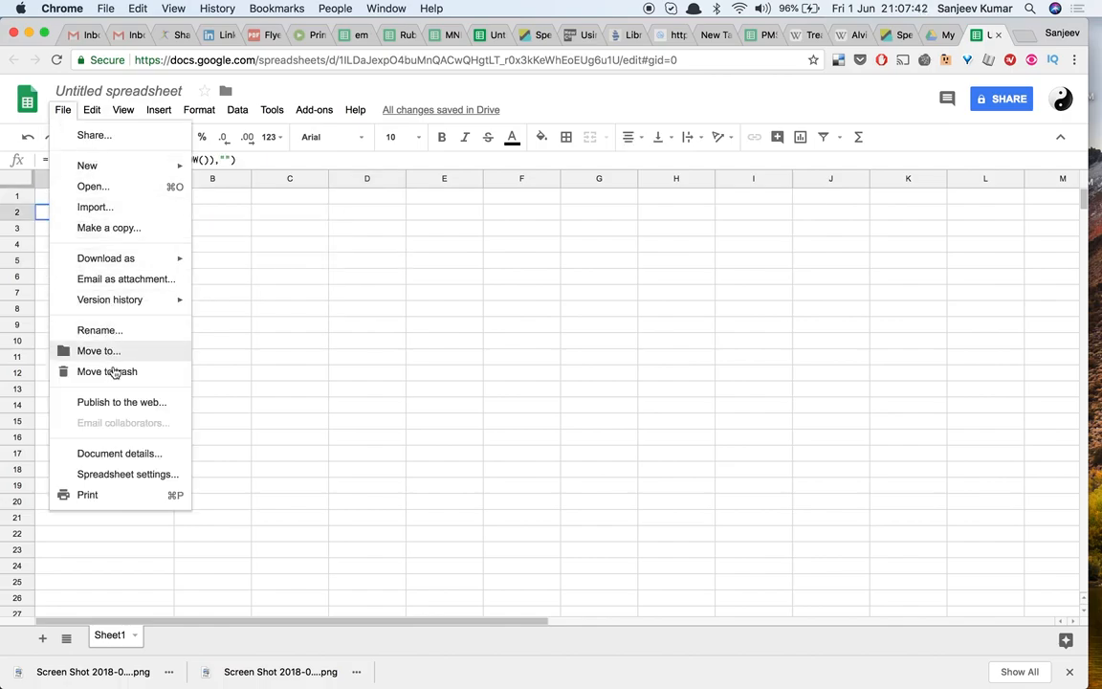
{"action": "left_click", "coordinate": [126, 471]}
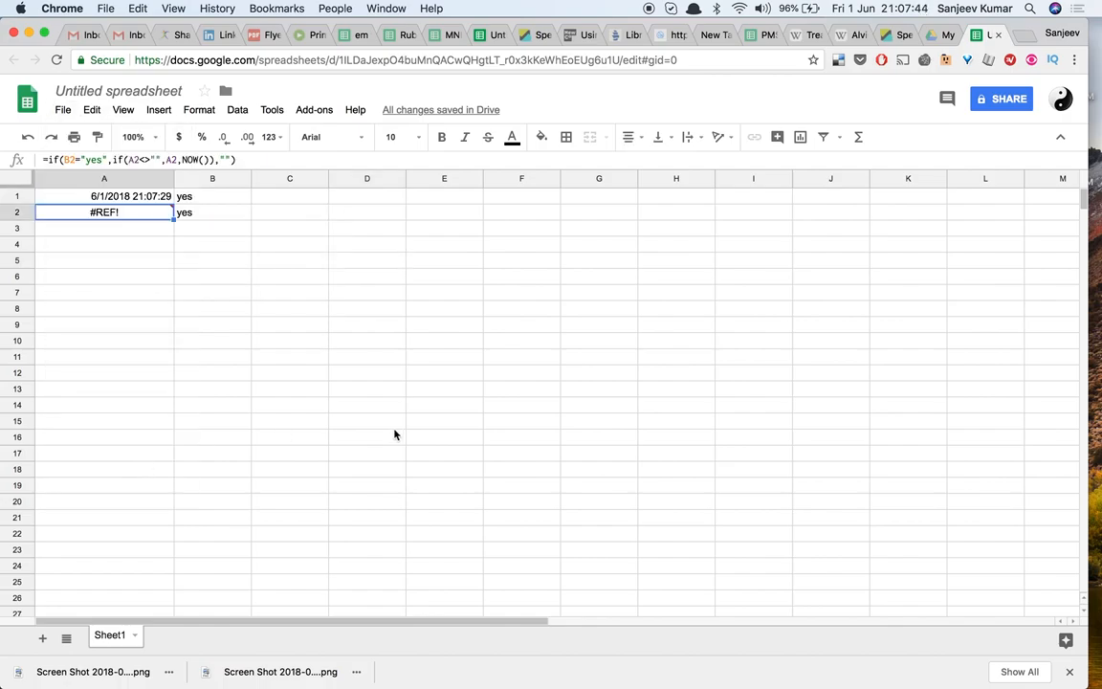
{"action": "left_click", "coordinate": [446, 278]}
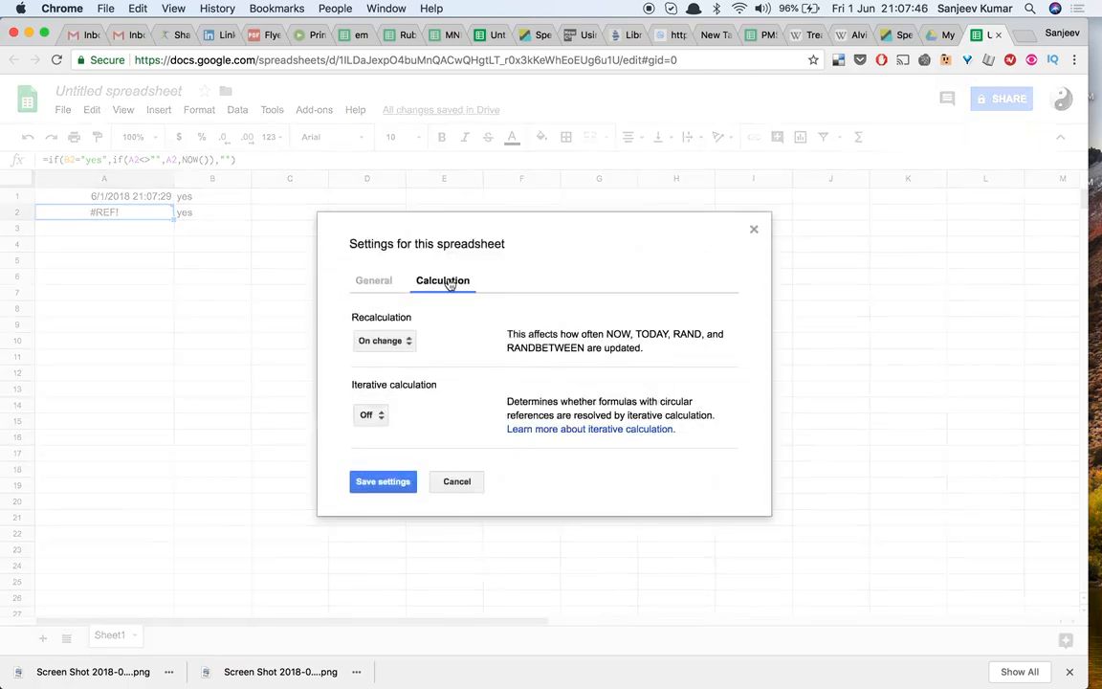
{"action": "left_click", "coordinate": [380, 421]}
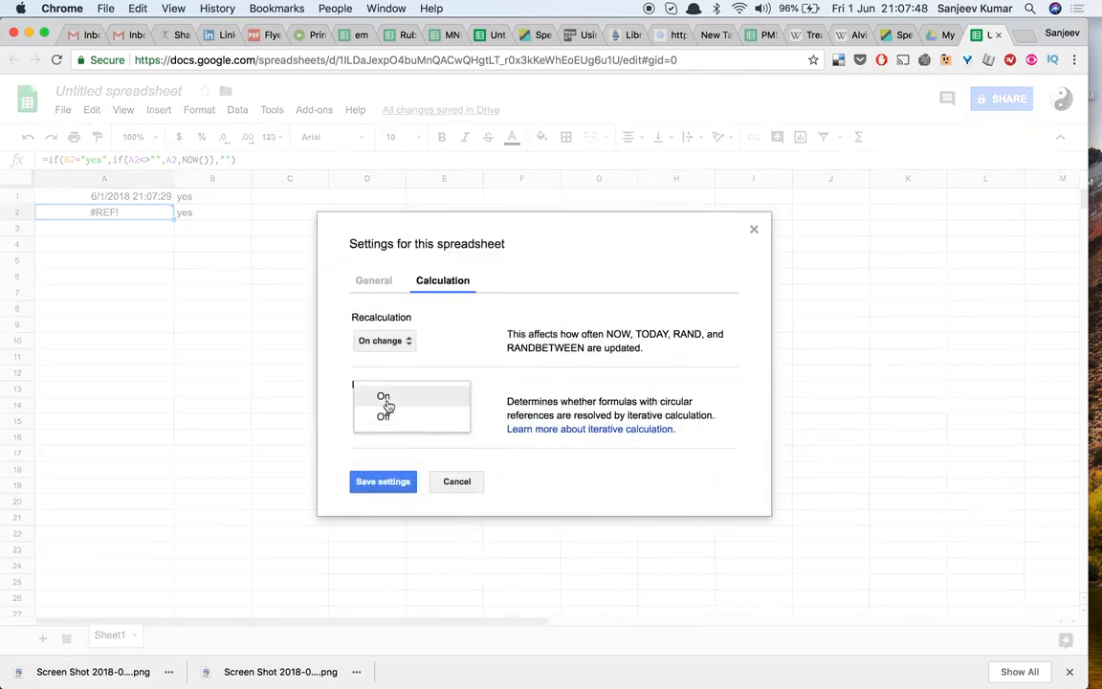
{"action": "left_click", "coordinate": [382, 399]}
{"action": "left_click", "coordinate": [377, 470]}
{"action": "double_click", "coordinate": [376, 470]}
{"action": "type", "text": "1"}
{"action": "left_click", "coordinate": [382, 575]}
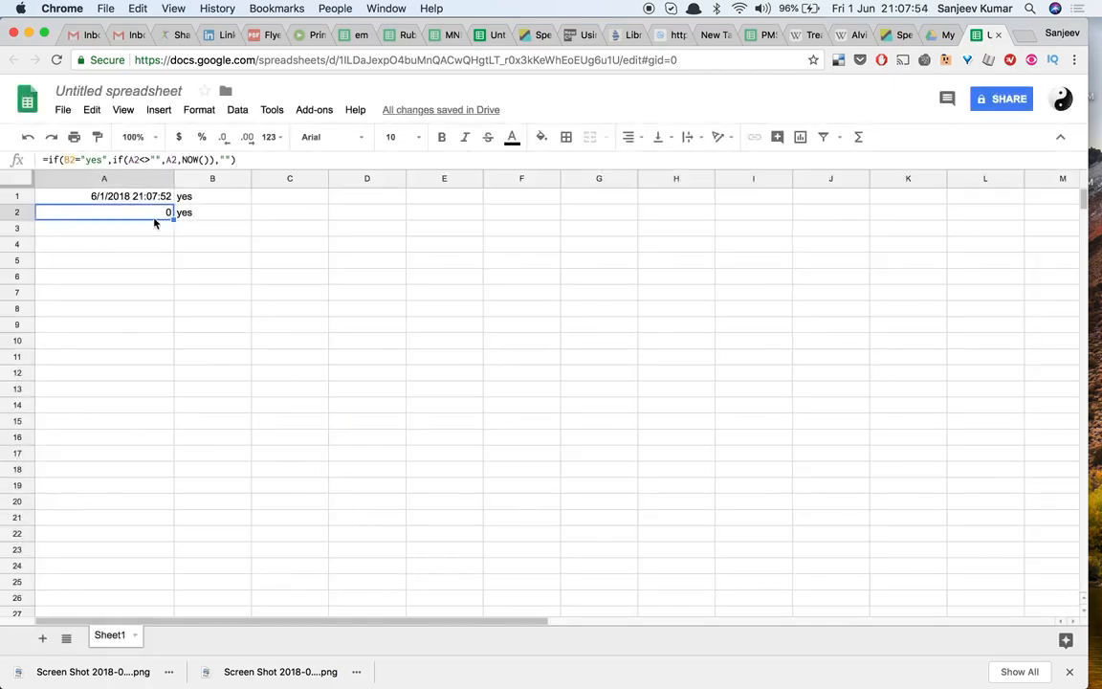
Fill the A2 formula down column A to about row 13 and enter "yes" in cell B3.
{"action": "left_click_drag", "start_coordinate": [172, 218], "coordinate": [170, 392]}
{"action": "left_click", "coordinate": [202, 230]}
{"action": "type", "text": "yes"}
{"action": "key", "text": "Return"}
Enter the non-matching text "sdf" in cell B4.
{"action": "key", "text": "Up"}
{"action": "key", "text": "Down"}
{"action": "type", "text": "sdf"}
{"action": "key", "text": "Return"}
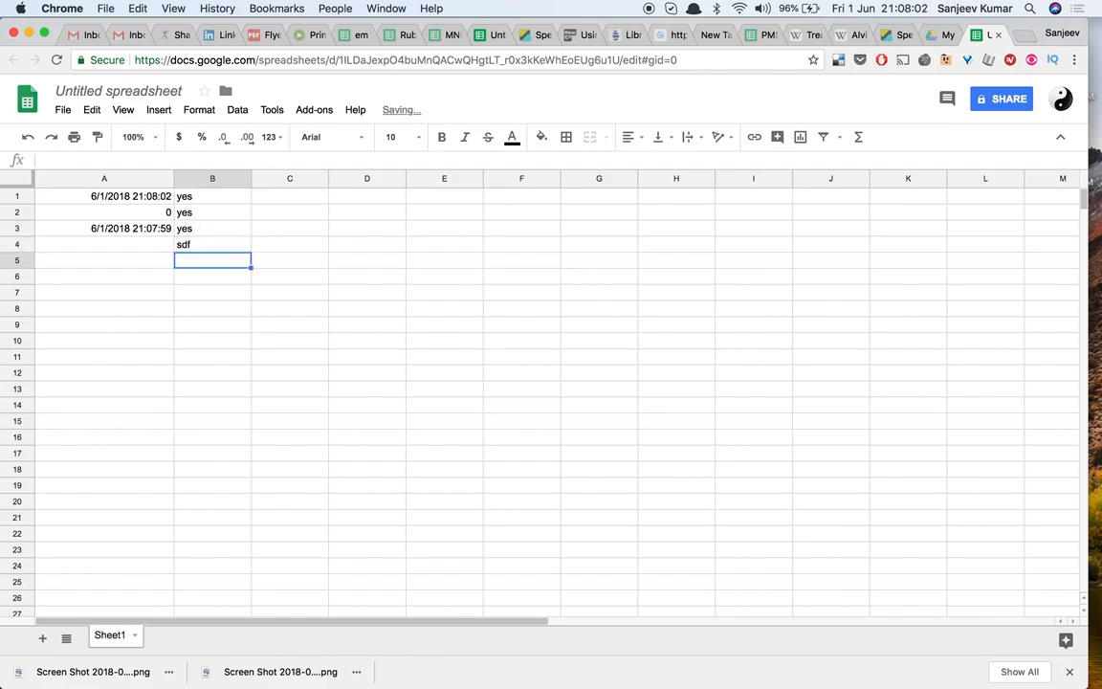
Compare the timestamps and formulas in cells A1 and A3 with their entries in column B.
{"action": "key", "text": "Up"}
{"action": "key", "text": "Up"}
{"action": "key", "text": "Up"}
{"action": "key", "text": "Up"}
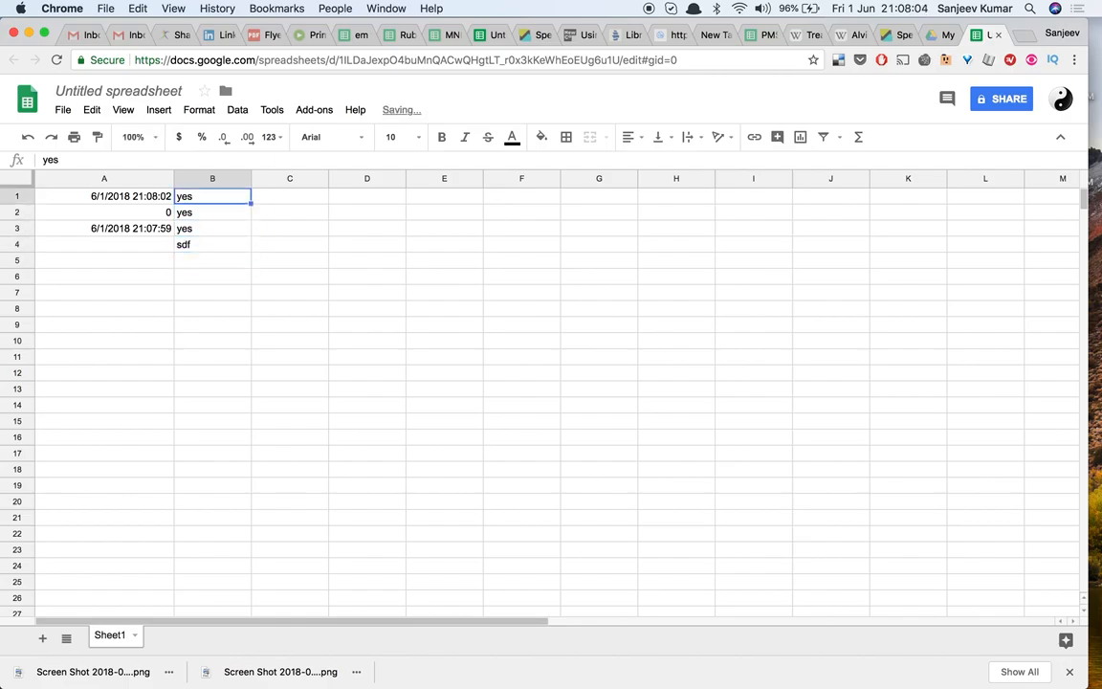
{"action": "key", "text": "Left"}
{"action": "key", "text": "Right"}
{"action": "key", "text": "Down"}
{"action": "key", "text": "Down"}
{"action": "key", "text": "Left"}
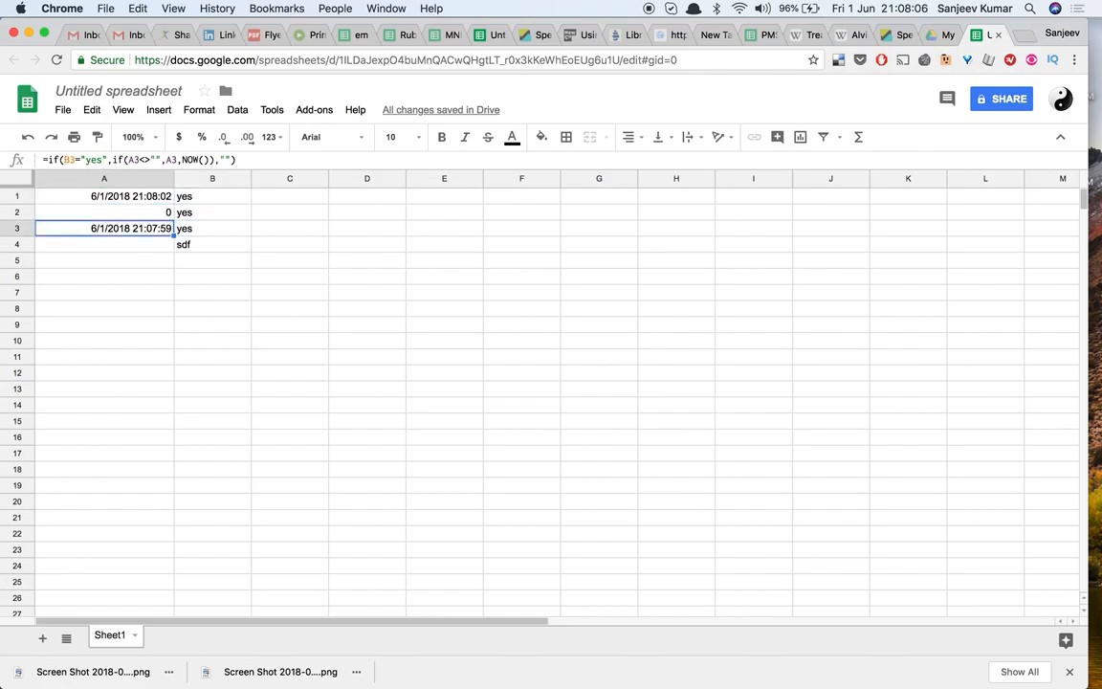
{"action": "key", "text": "Right"}
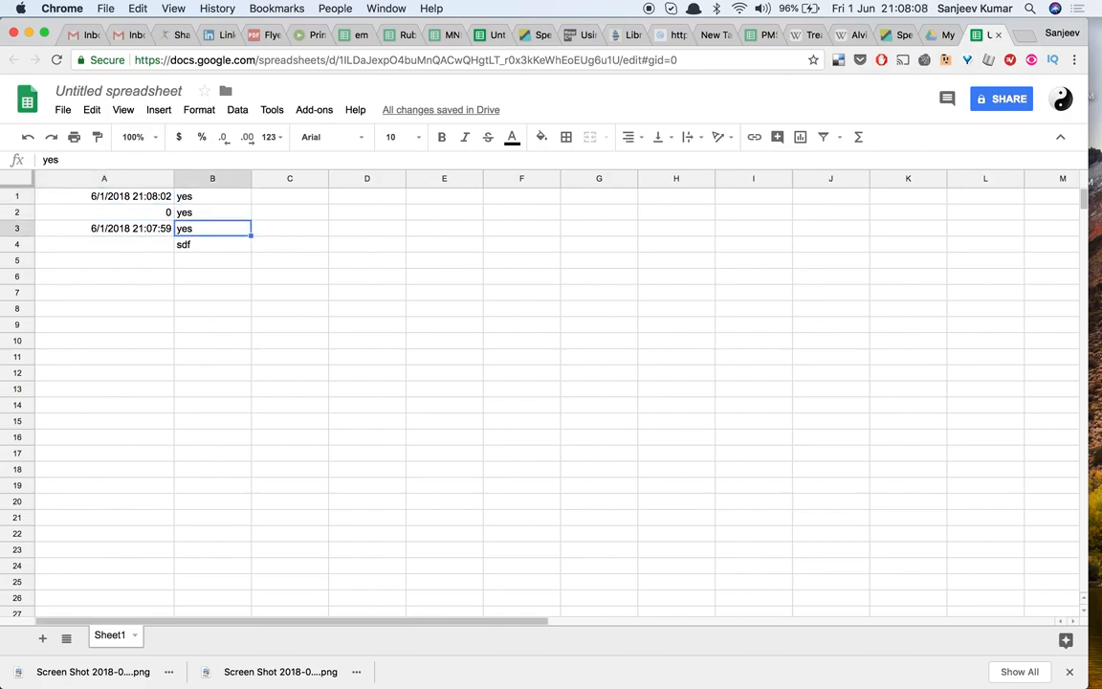
Enter "yes" in cells B5, B6 and B7.
{"action": "key", "text": "Down"}
{"action": "key", "text": "Down"}
{"action": "type", "text": "yes"}
{"action": "key", "text": "Return"}
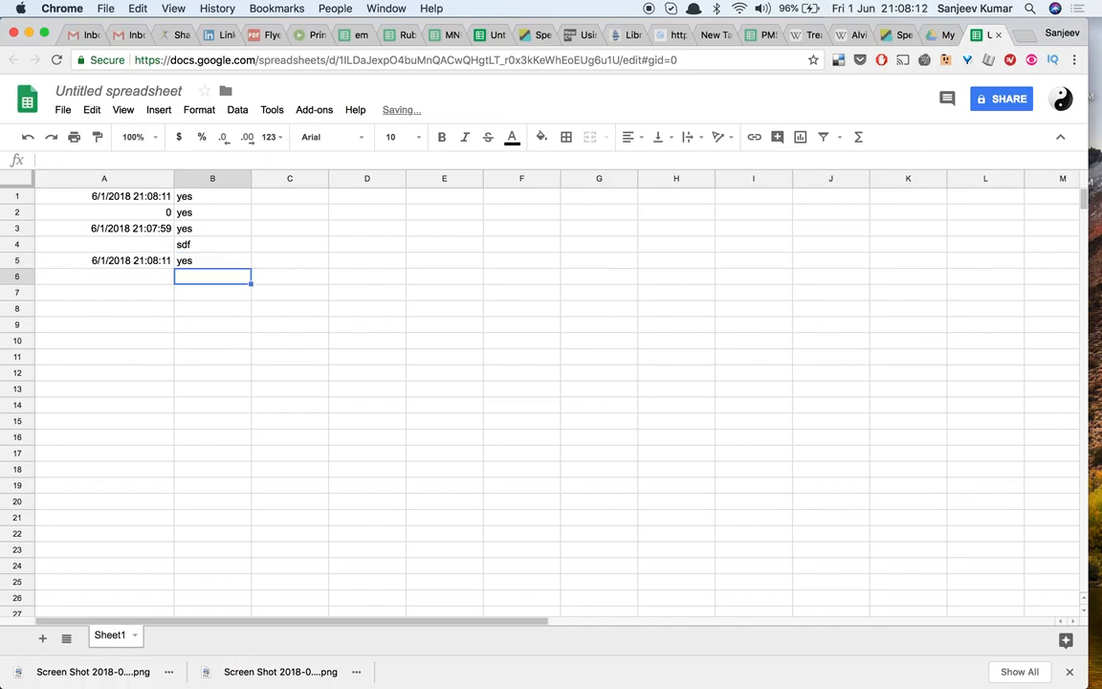
{"action": "type", "text": "yes"}
{"action": "key", "text": "Return"}
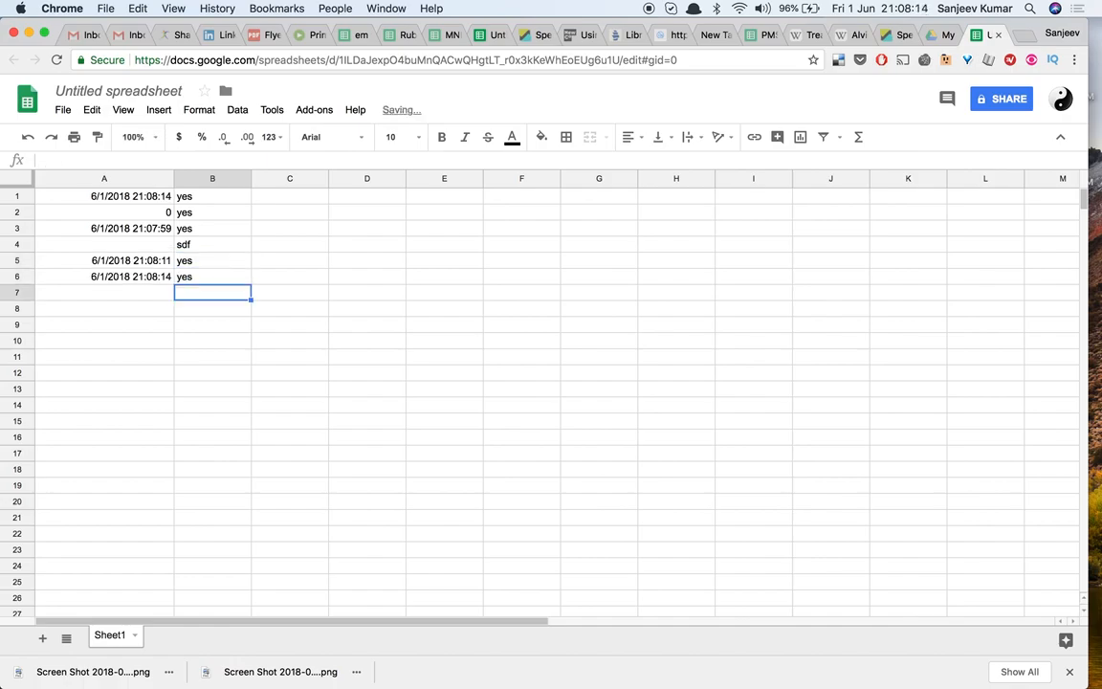
{"action": "type", "text": "yes"}
{"action": "key", "text": "Return"}
Replace the entry in cell B4 with "yes".
{"action": "key", "text": "Up"}
{"action": "key", "text": "Up"}
{"action": "key", "text": "Up"}
{"action": "key", "text": "Up"}
{"action": "key", "text": "Up"}
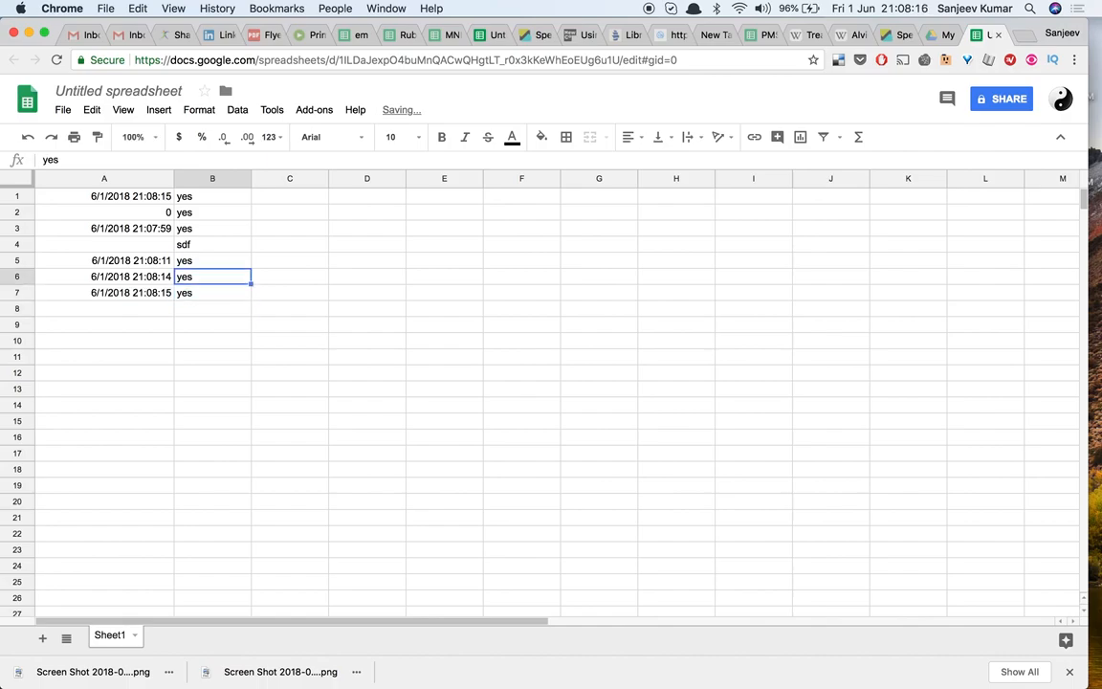
{"action": "key", "text": "Down"}
{"action": "type", "text": "yes"}
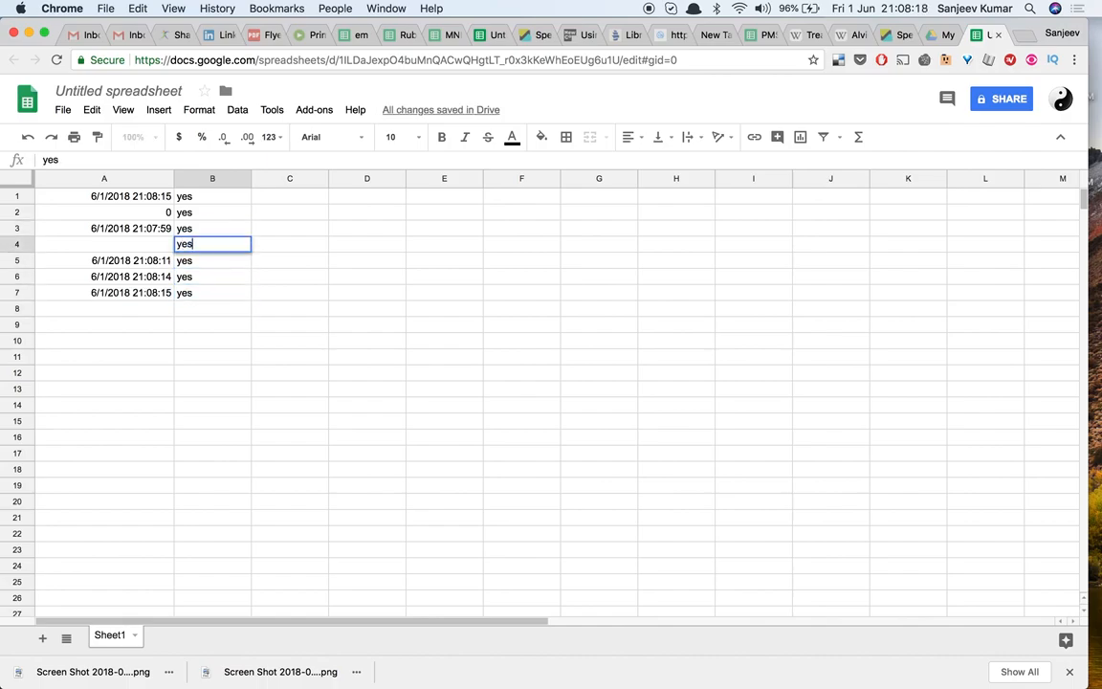
{"action": "key", "text": "Return"}
Enter "yes" in cell B8, the first empty cell below the column B entries.
{"action": "key", "text": "Down"}
{"action": "key", "text": "Down"}
{"action": "key", "text": "Down"}
{"action": "type", "text": "yes"}
{"action": "key", "text": "Return"}
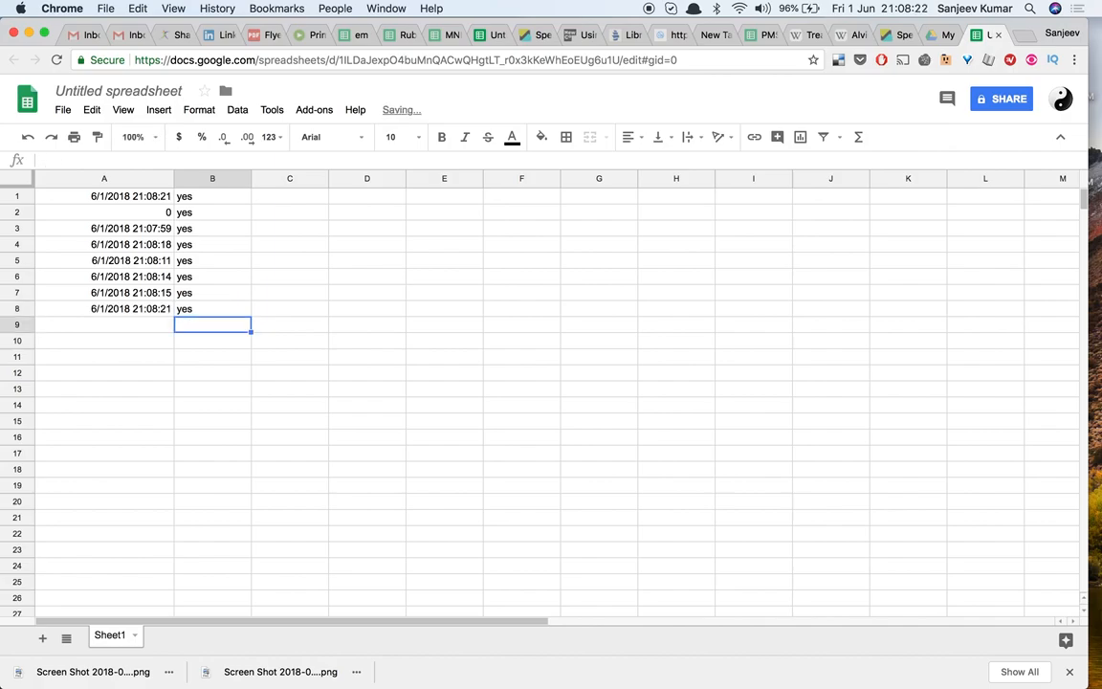